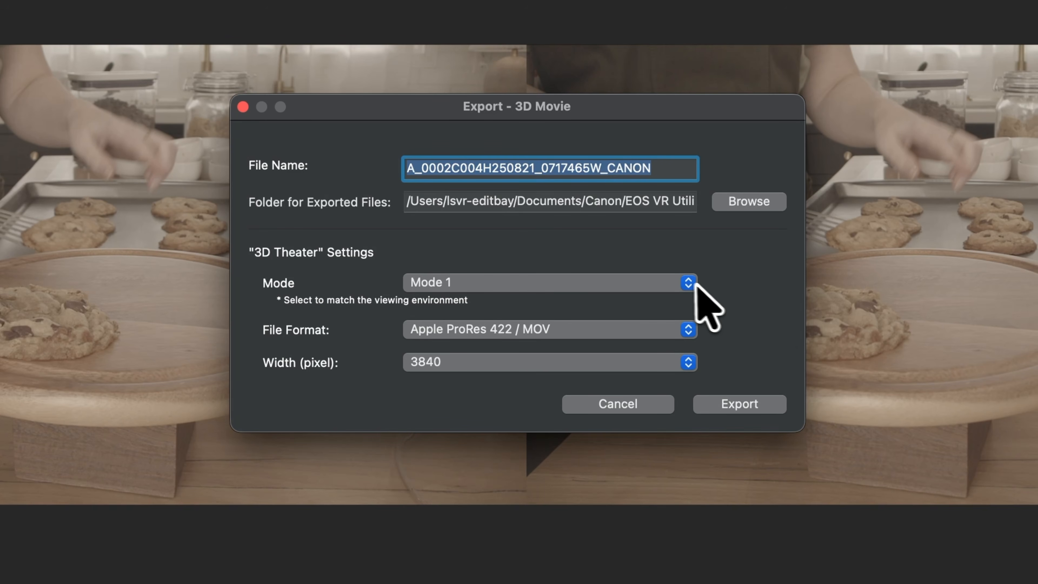
Try Mode 2 in the 3D Theater settings of the movie export and return to Mode 1.
{"action": "left_click", "coordinate": [685, 284]}
{"action": "left_click", "coordinate": [674, 305]}
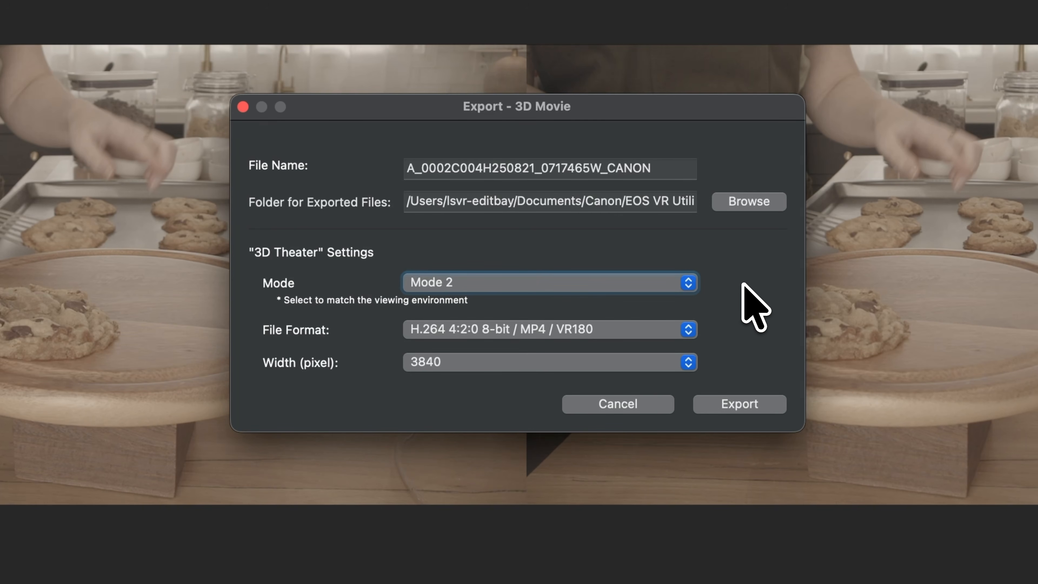
{"action": "left_click", "coordinate": [690, 288]}
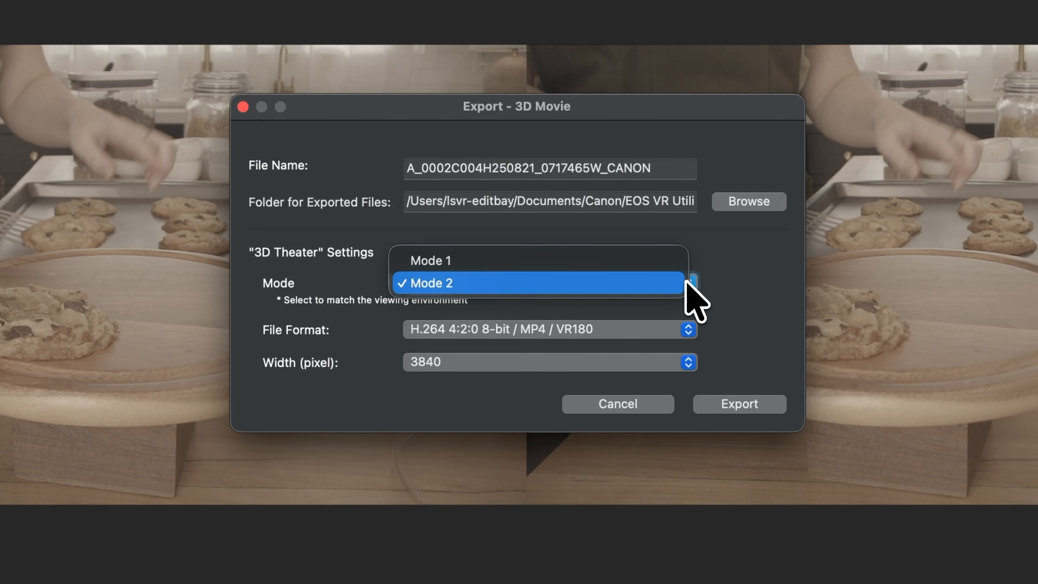
{"action": "left_click", "coordinate": [680, 266]}
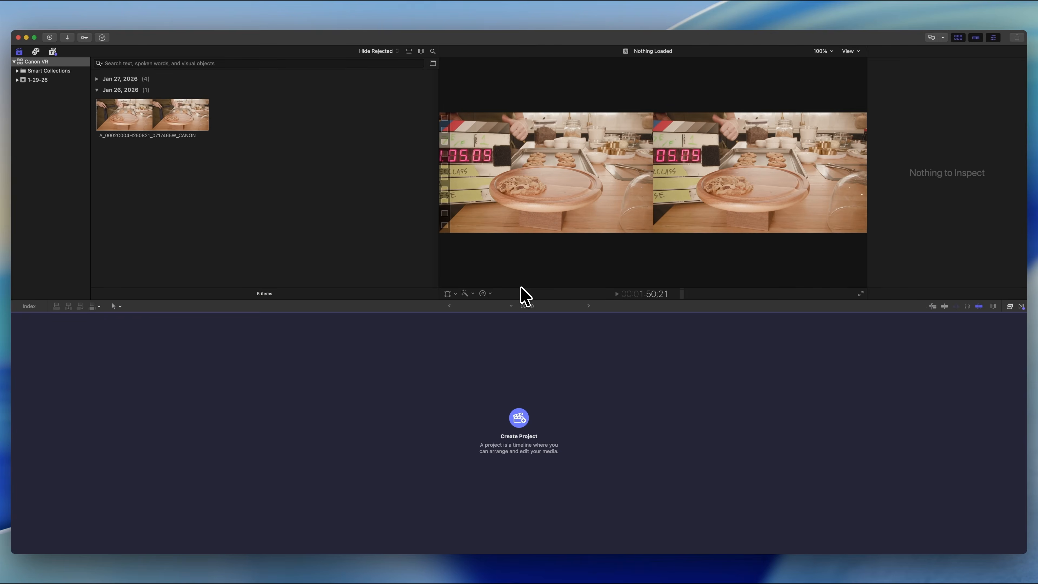
Start a new project with custom settings, using the Spatial/Stereo 3D video format at 1920x1080 per eye.
{"action": "key", "text": "super+n"}
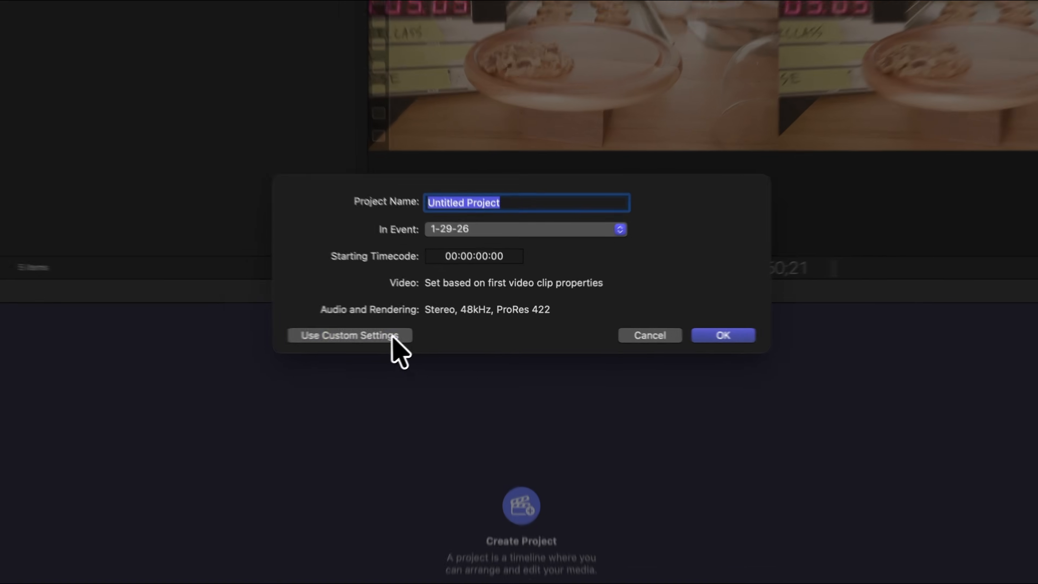
{"action": "left_click", "coordinate": [430, 329]}
{"action": "left_click", "coordinate": [505, 204]}
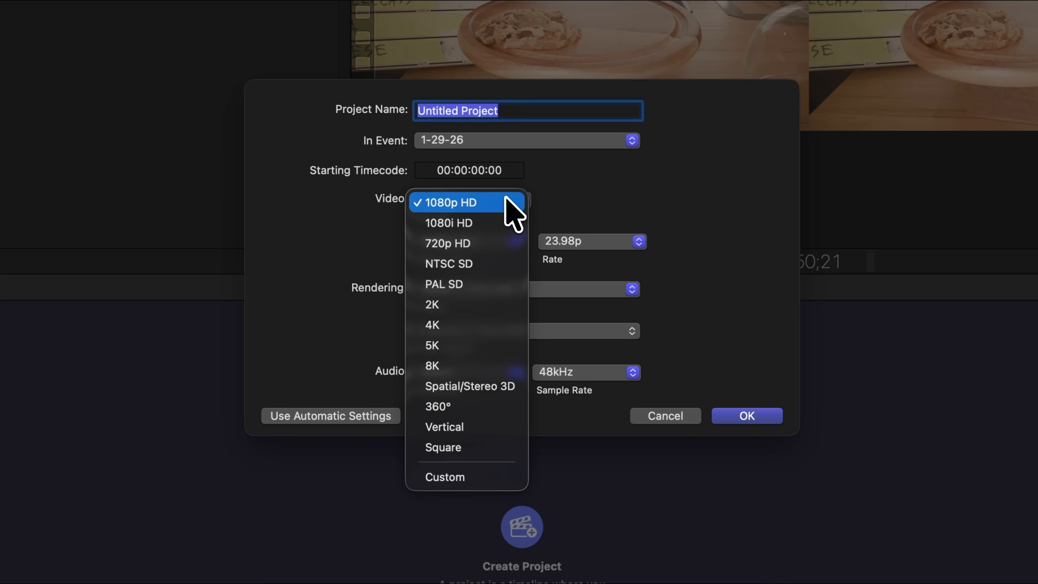
{"action": "left_click", "coordinate": [509, 387]}
{"action": "left_click", "coordinate": [500, 221]}
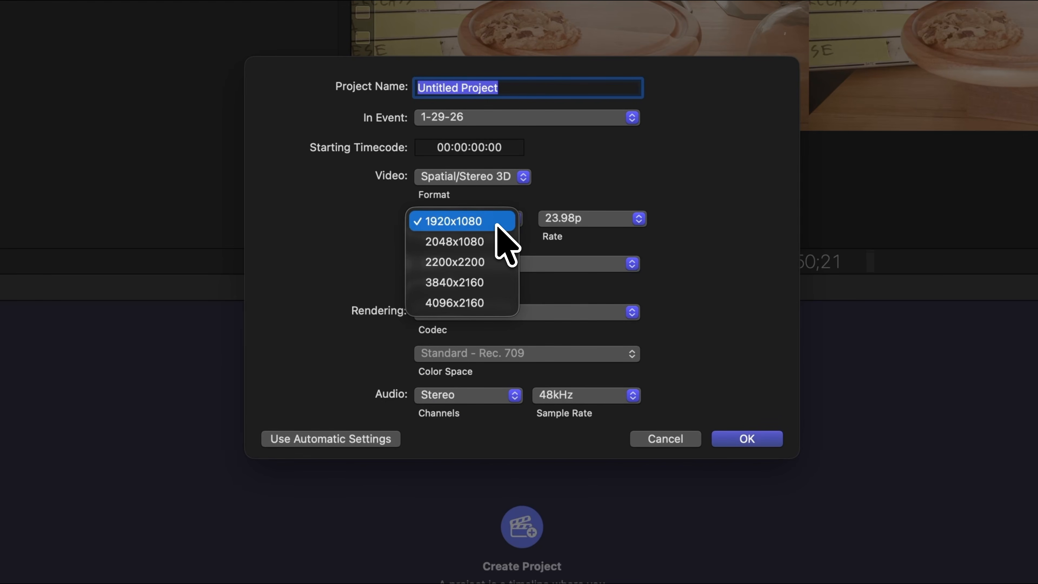
{"action": "left_click", "coordinate": [496, 223]}
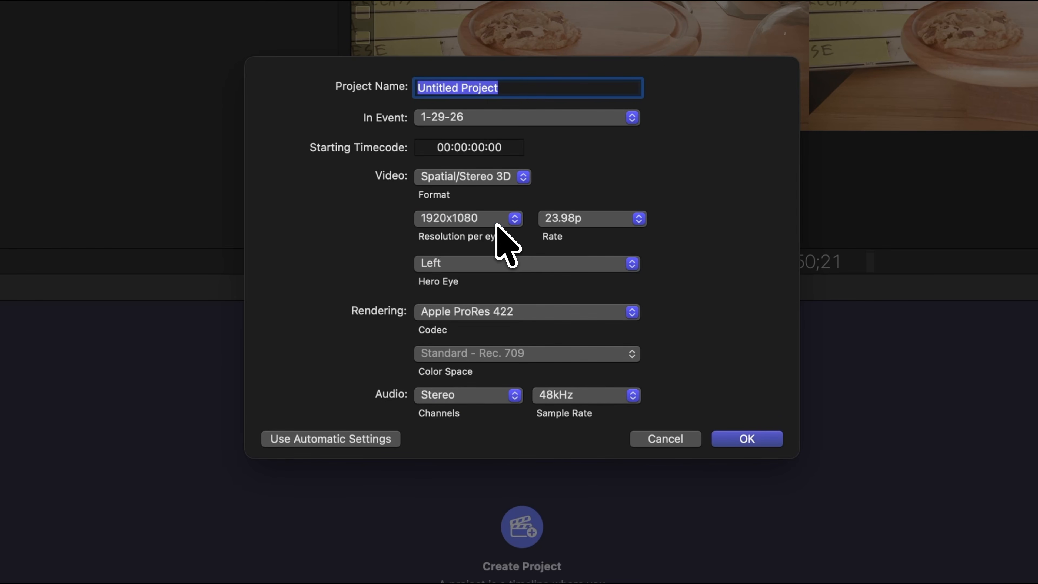
Set the rate to 29.97p and the hero eye to Left, and create the project as My Cooking Show.
{"action": "left_click", "coordinate": [589, 221]}
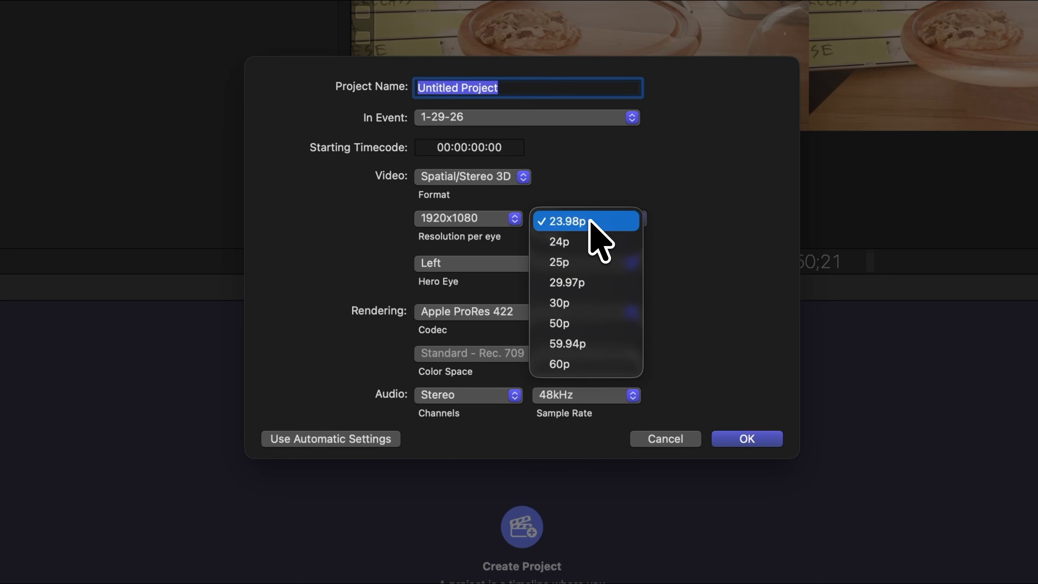
{"action": "left_click", "coordinate": [606, 282]}
{"action": "left_click", "coordinate": [608, 264]}
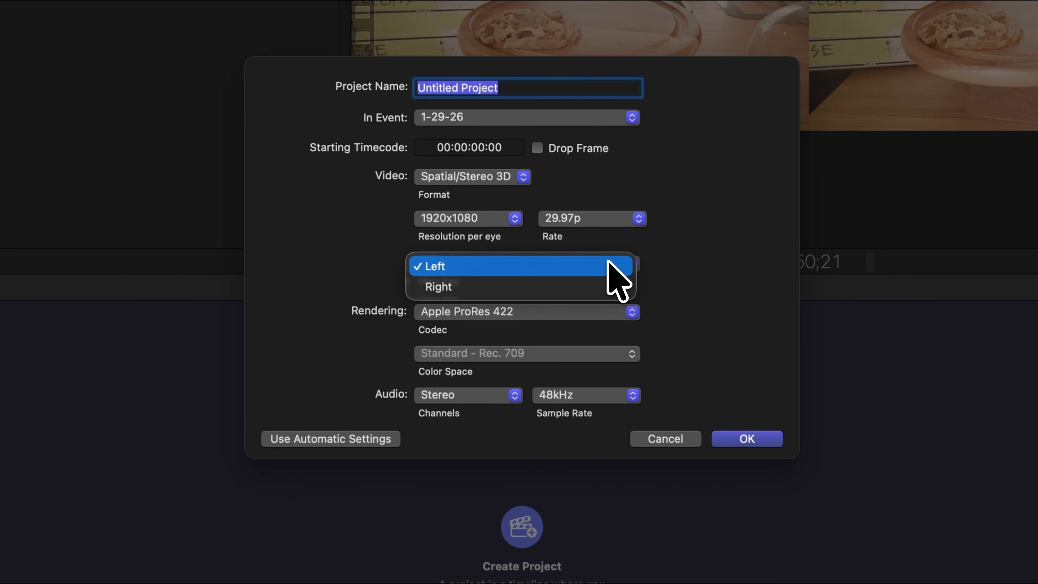
{"action": "left_click", "coordinate": [621, 266]}
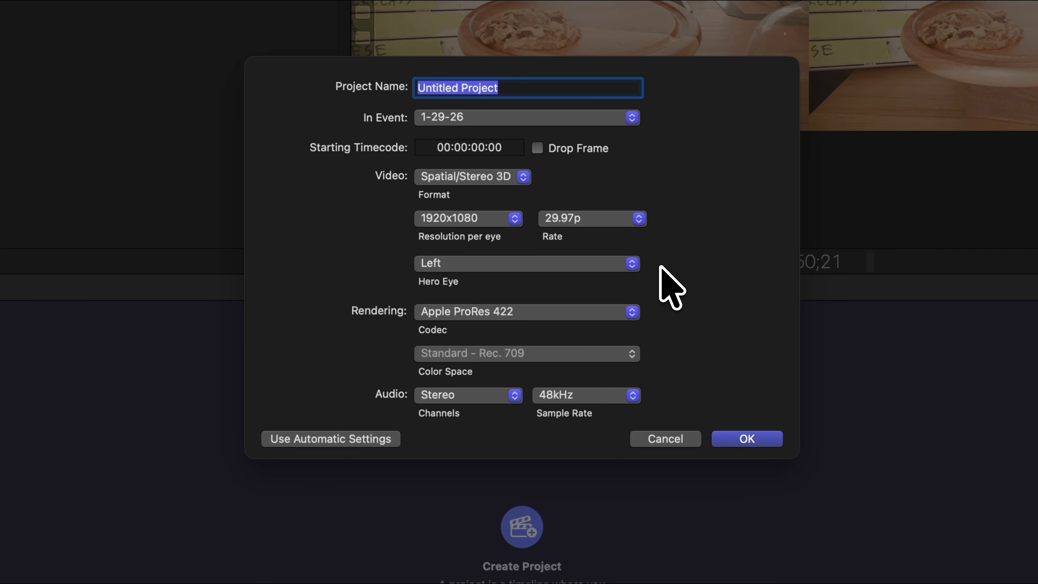
{"action": "type", "text": "My Cooking Show"}
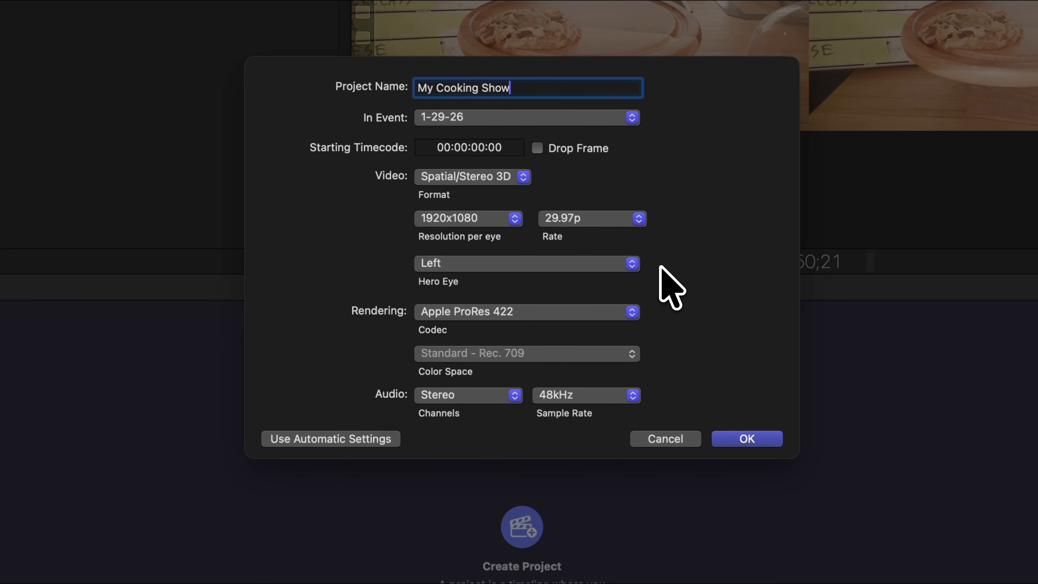
{"action": "left_click", "coordinate": [747, 439]}
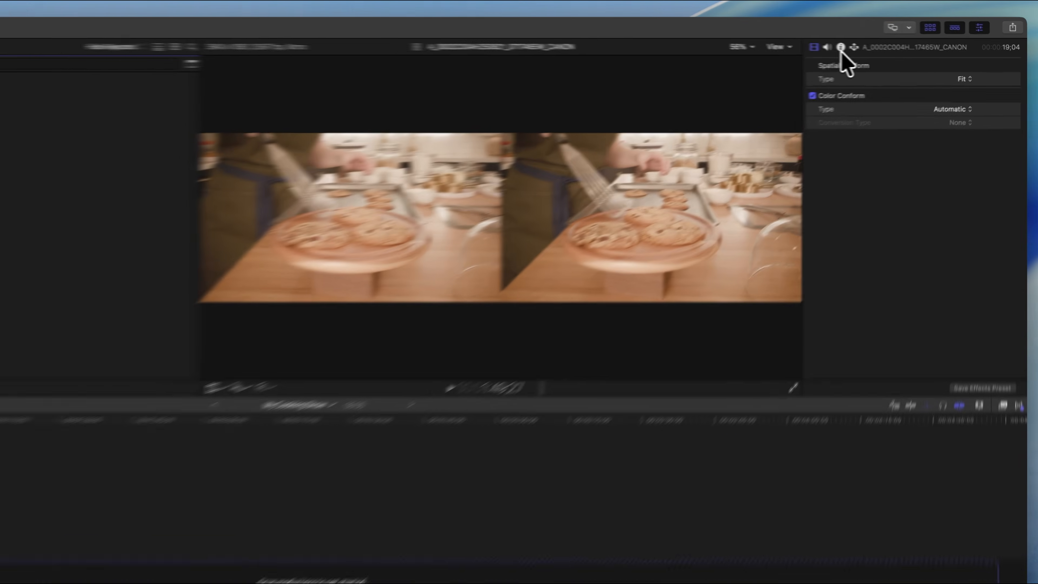
Give the Canon clip Rectangular projection and Side by Side stereoscopic conform, and append it to the timeline.
{"action": "left_click", "coordinate": [894, 52]}
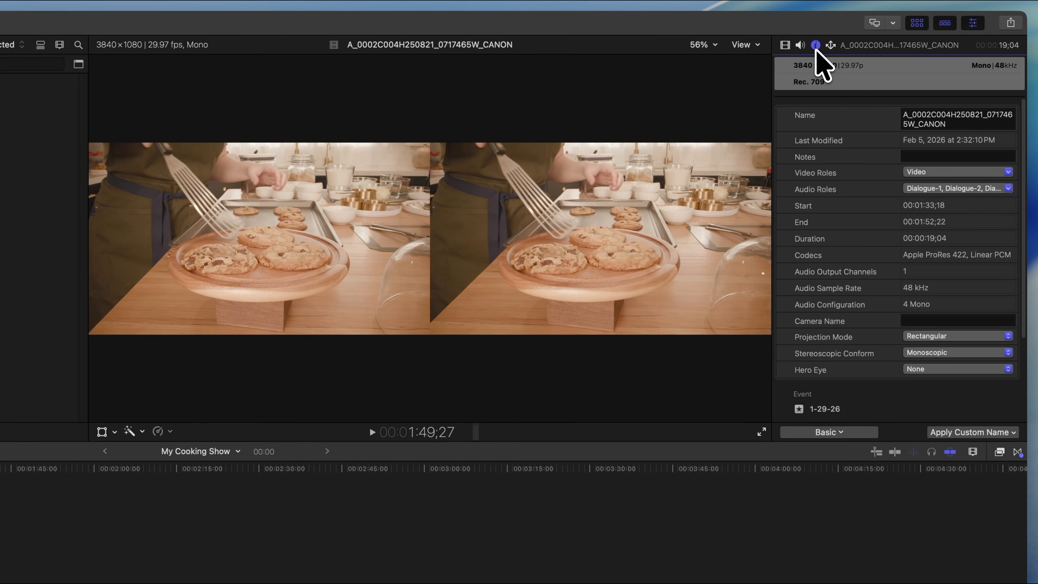
{"action": "left_click", "coordinate": [948, 344]}
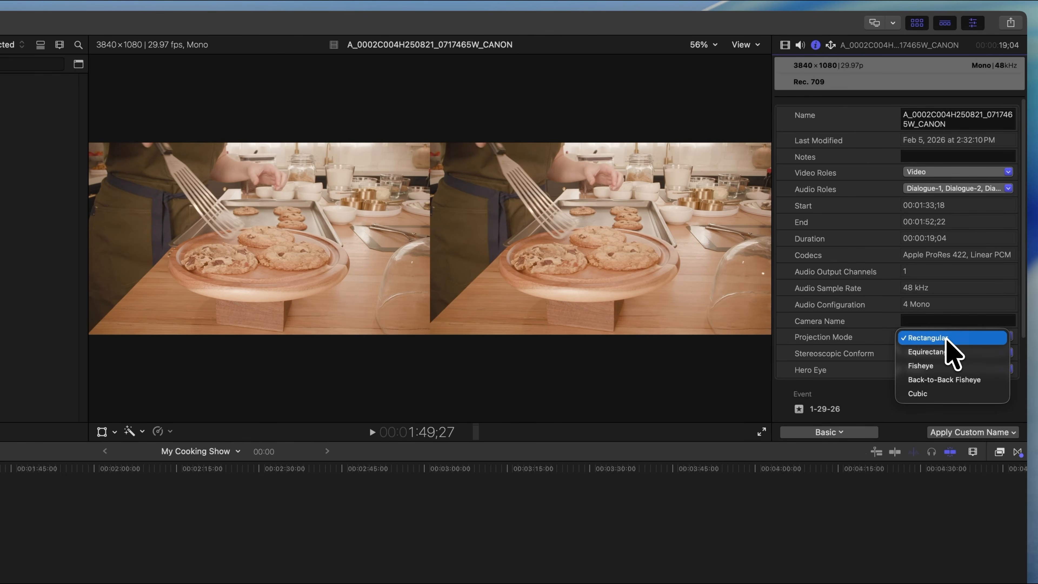
{"action": "left_click", "coordinate": [961, 337]}
{"action": "left_click", "coordinate": [963, 351]}
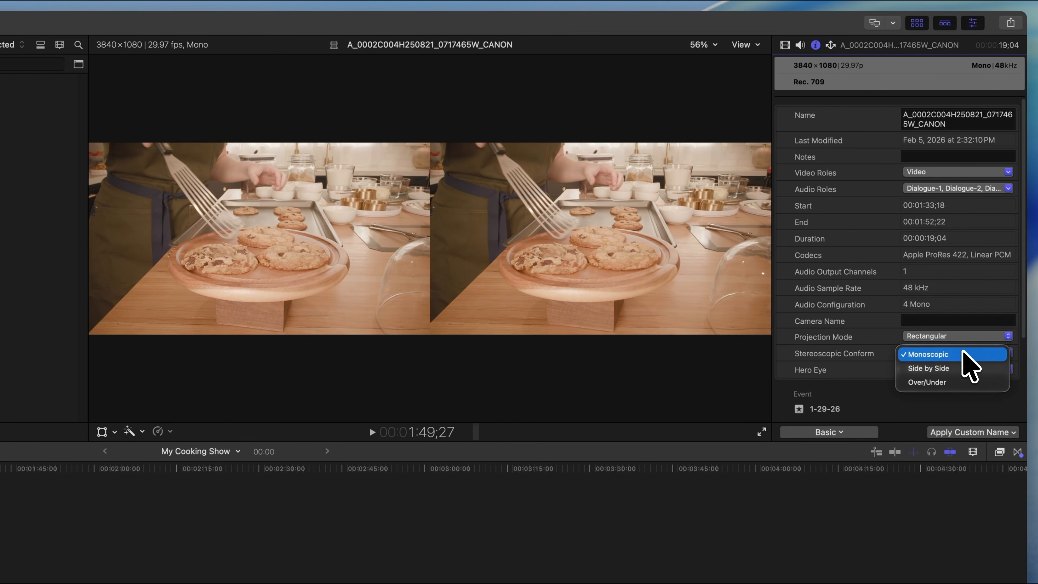
{"action": "left_click", "coordinate": [963, 366]}
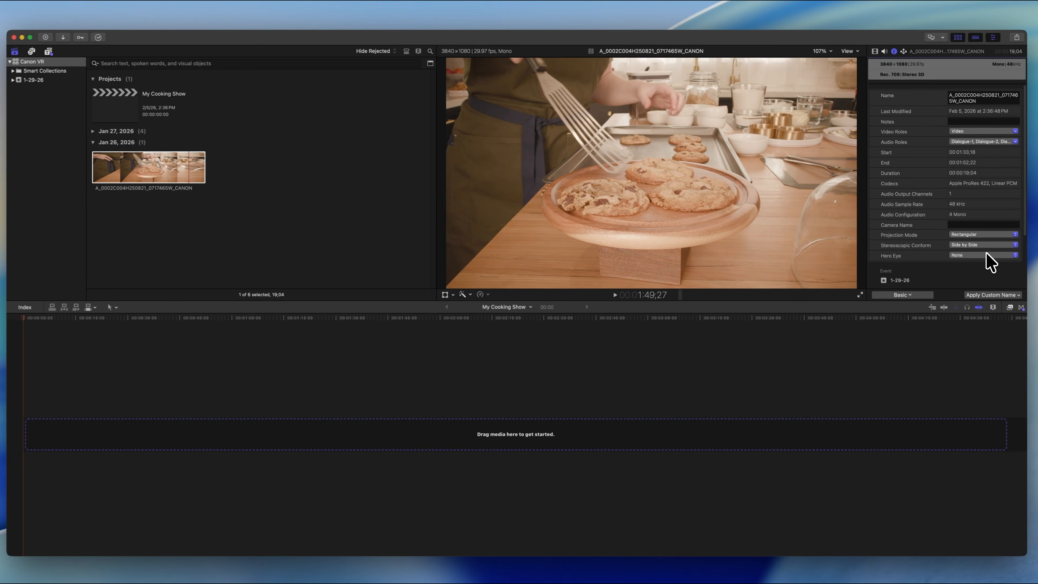
{"action": "key", "text": "e"}
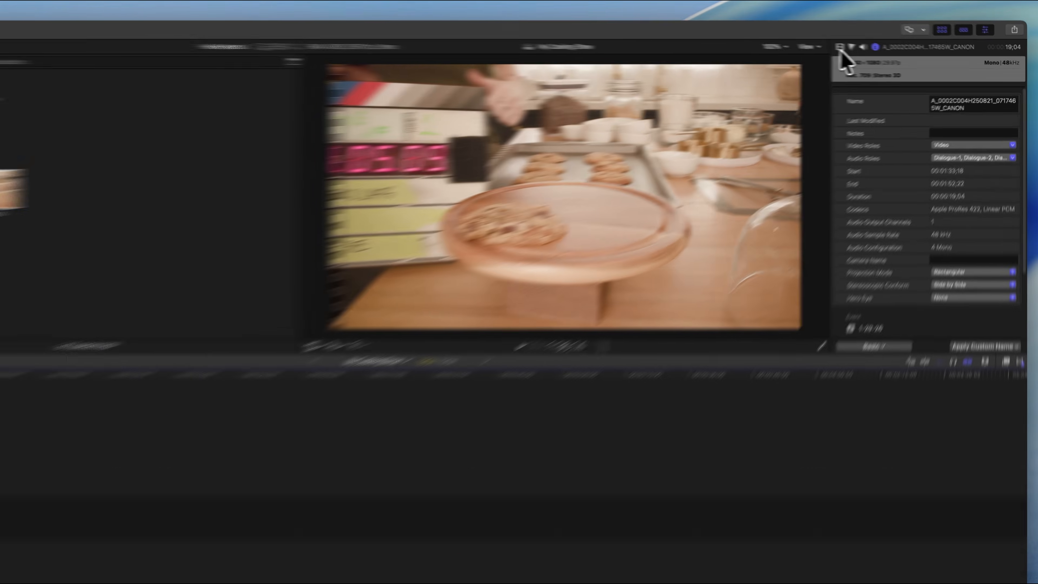
Show the viewer's stereoscopic image as Anaglyph and set the timeline clip's convergence to 3.0.
{"action": "left_click", "coordinate": [840, 47]}
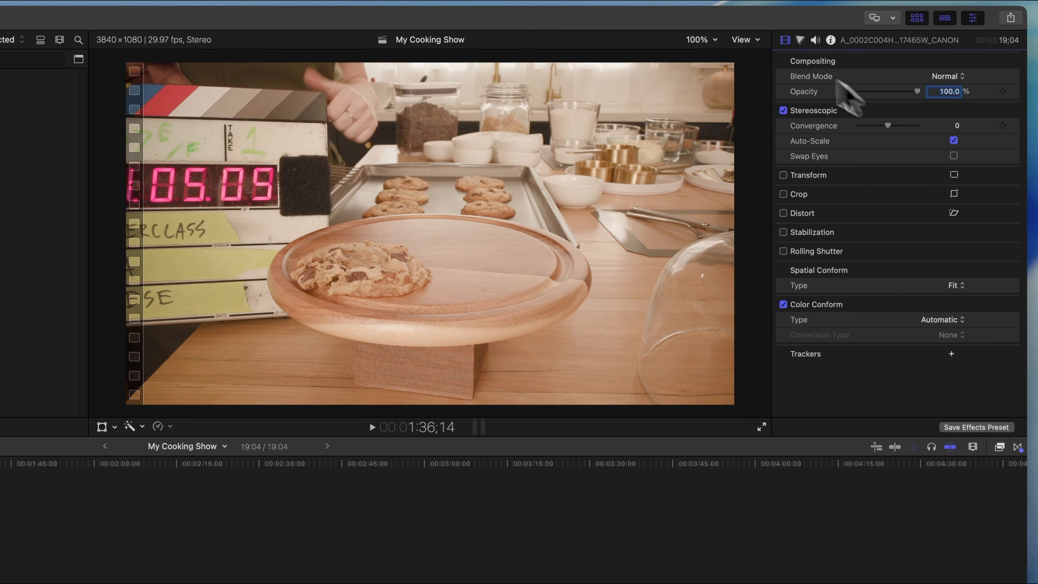
{"action": "left_click", "coordinate": [757, 40]}
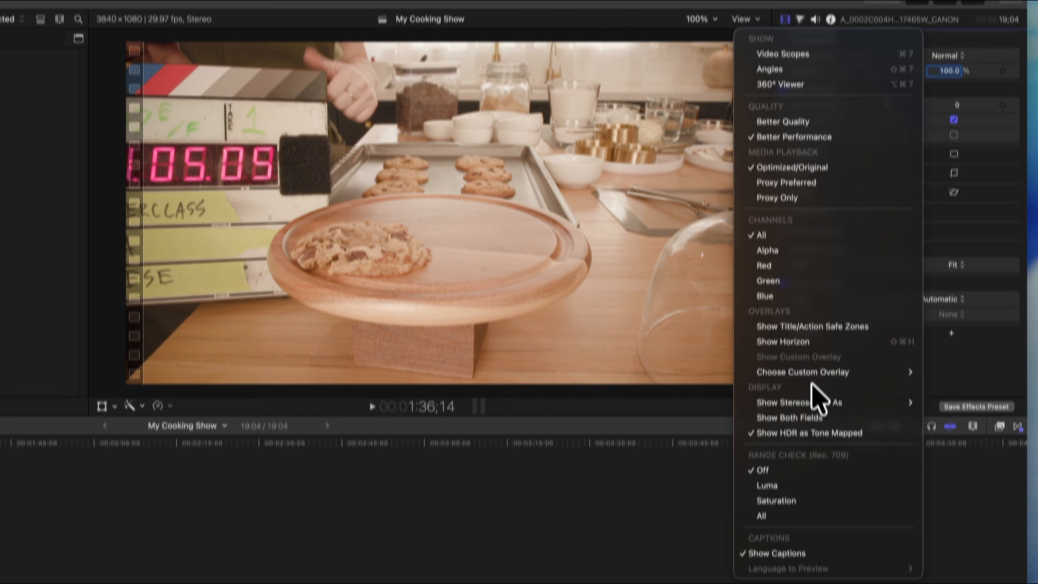
{"action": "mouse_move", "coordinate": [811, 402]}
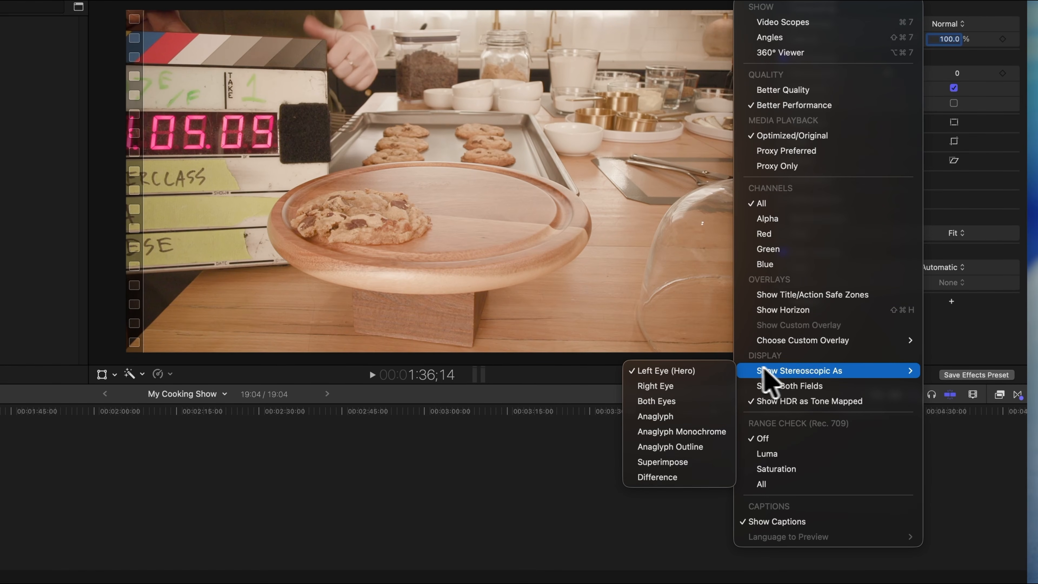
{"action": "left_click", "coordinate": [698, 418]}
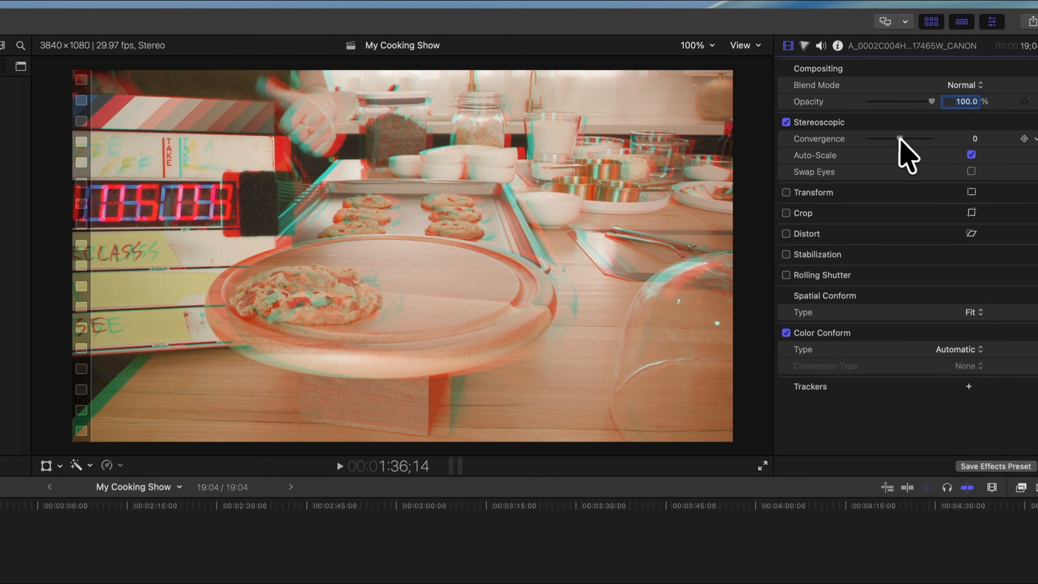
{"action": "left_click_drag", "start_coordinate": [887, 73], "coordinate": [886, 73]}
{"action": "left_click_drag", "start_coordinate": [898, 141], "coordinate": [936, 141]}
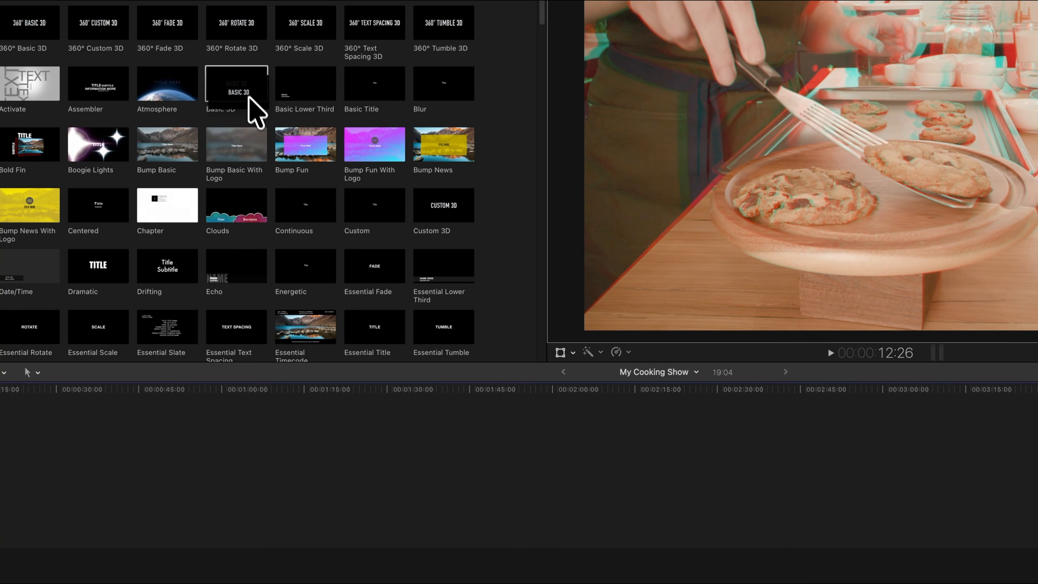
Add a Basic 3D title reading MY COOKING SHOW above the clip and set its stereoscopic convergence to -1.6.
{"action": "left_click_drag", "start_coordinate": [255, 104], "coordinate": [107, 466]}
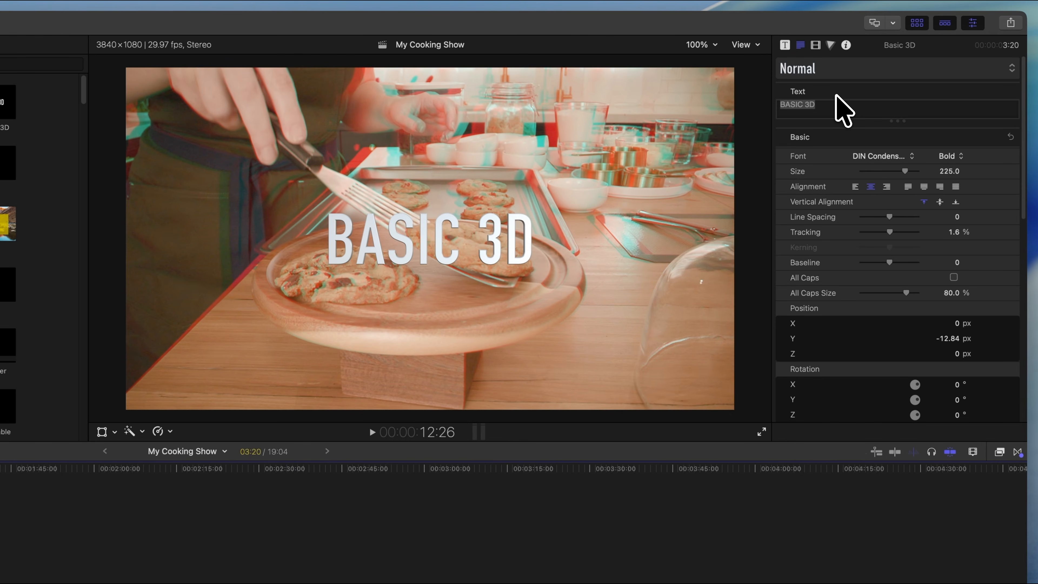
{"action": "triple_click", "coordinate": [826, 105]}
{"action": "type", "text": "MY COOKING SHOW"}
{"action": "left_click", "coordinate": [816, 46]}
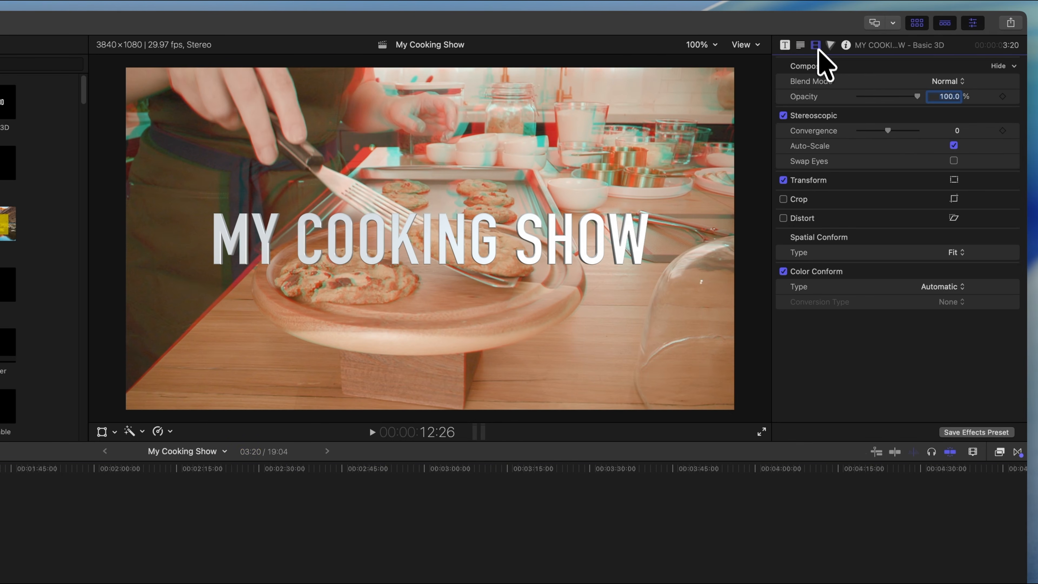
{"action": "left_click_drag", "start_coordinate": [884, 131], "coordinate": [873, 132]}
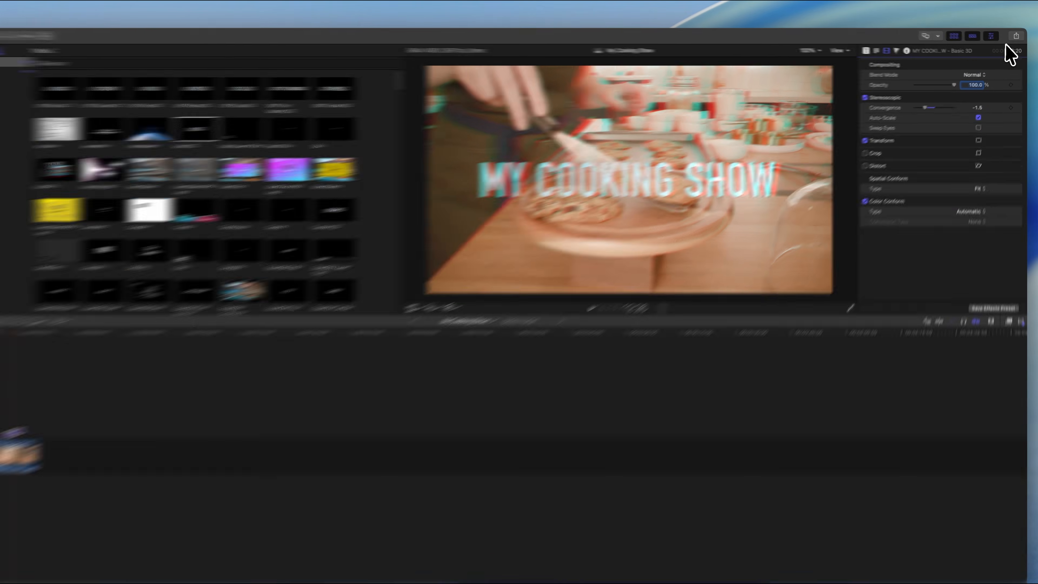
Configure an Apple Vision Pro (MV-HEVC) export with a 56.2° field of view and an 11.8 mm baseline, and cancel it.
{"action": "left_click", "coordinate": [1017, 37]}
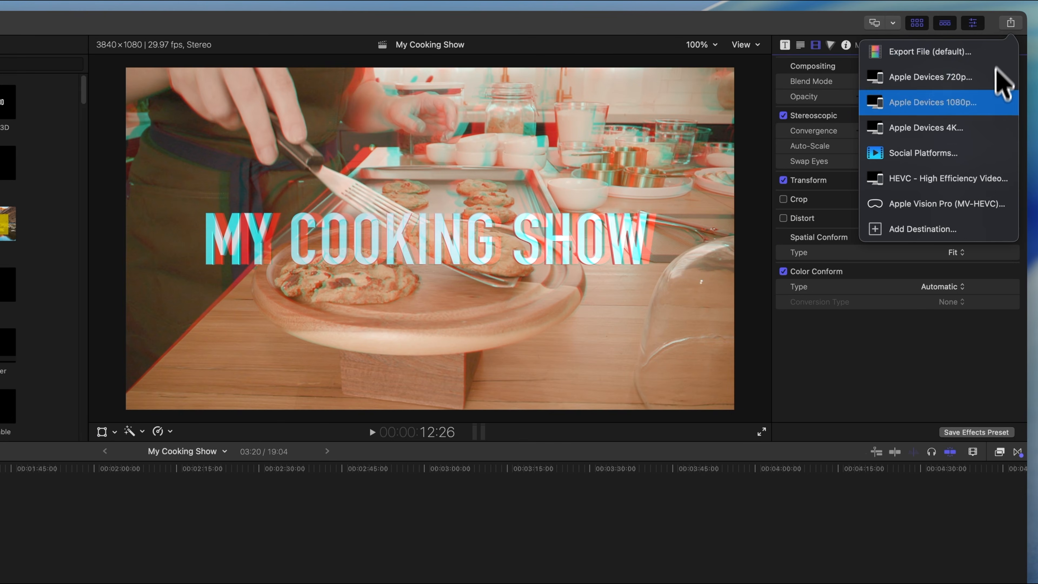
{"action": "left_click", "coordinate": [973, 205]}
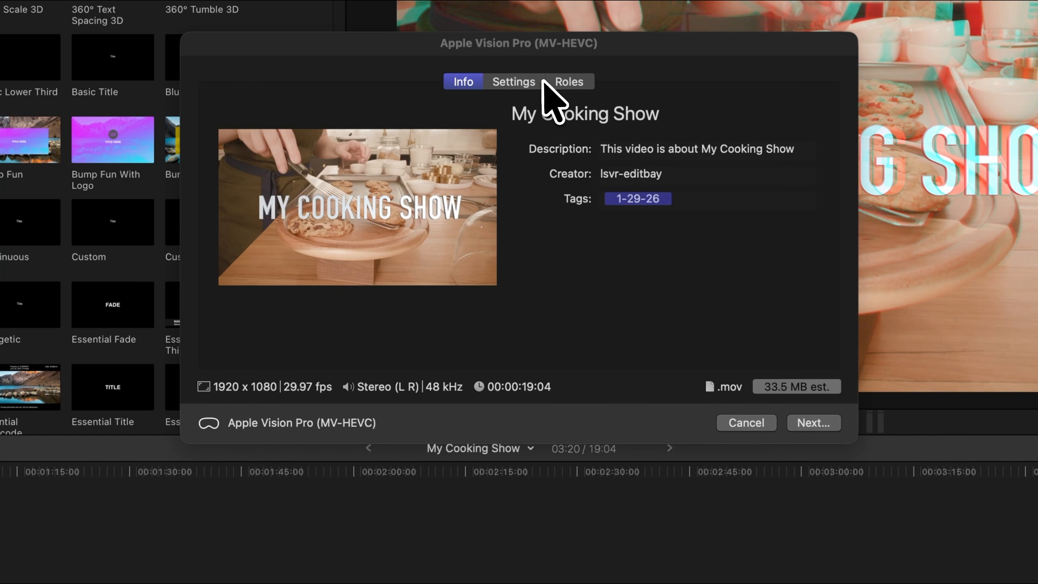
{"action": "left_click", "coordinate": [542, 81]}
{"action": "left_click", "coordinate": [776, 227]}
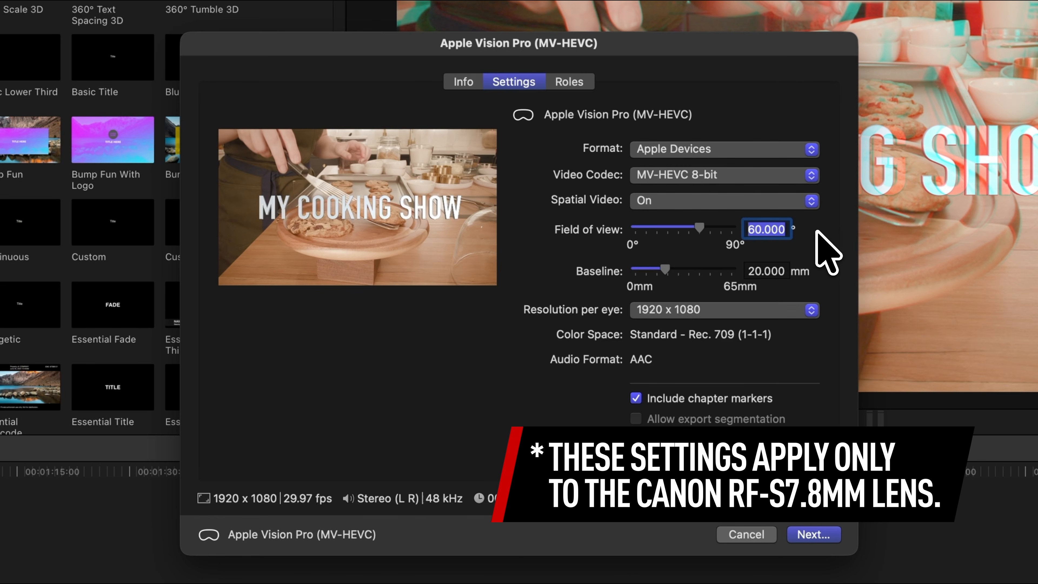
{"action": "type", "text": "56.2"}
{"action": "left_click", "coordinate": [785, 270]}
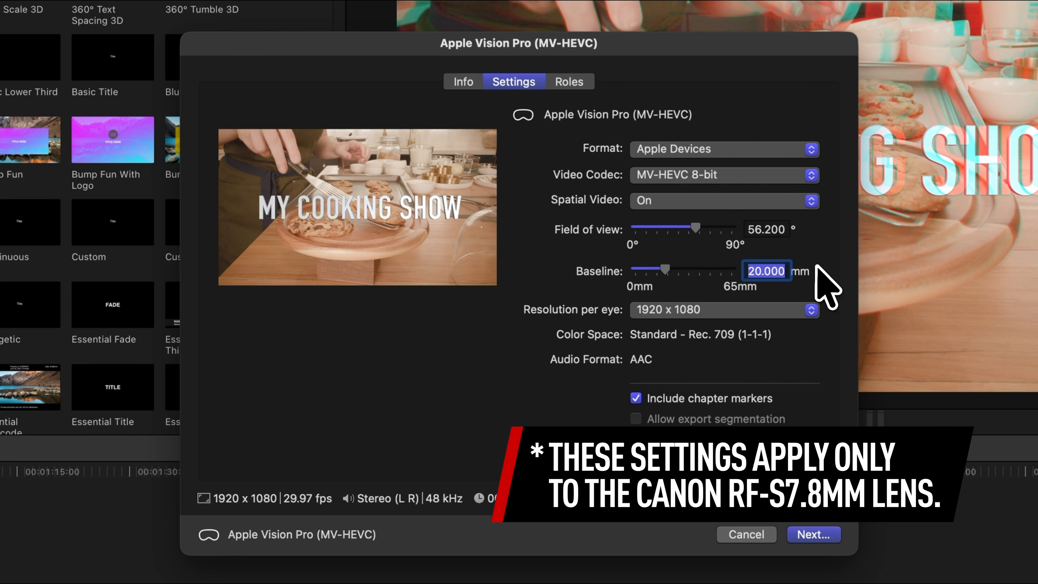
{"action": "type", "text": "11.8"}
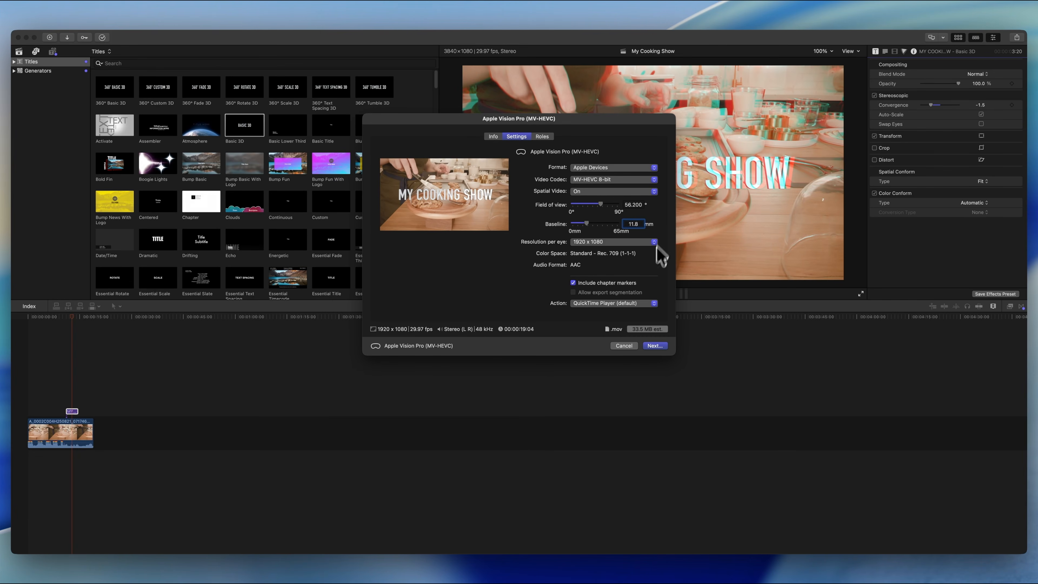
{"action": "left_click", "coordinate": [614, 345]}
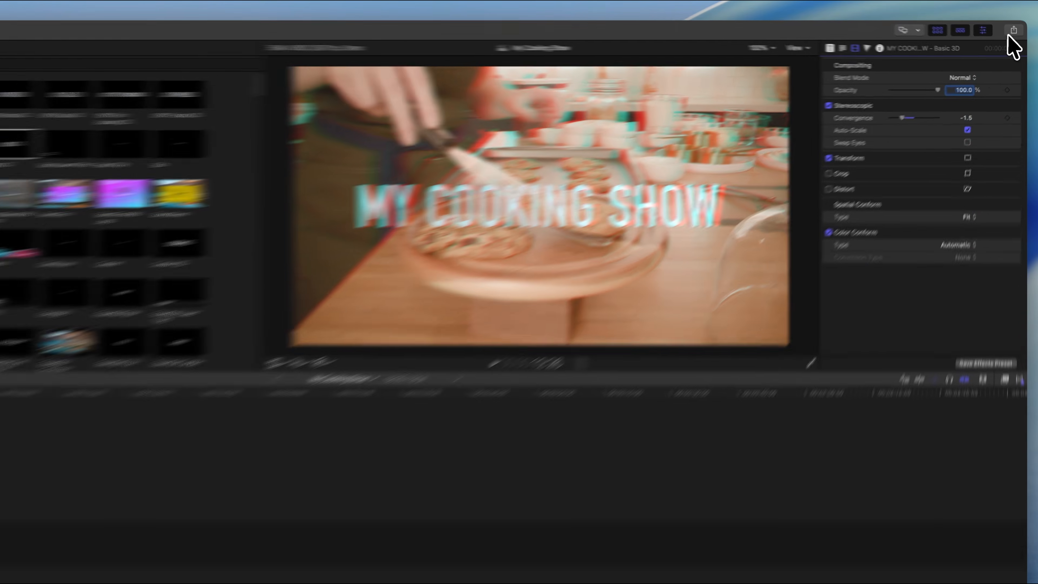
Open the HEVC - High Efficiency Video export for the project and show its settings.
{"action": "left_click", "coordinate": [1017, 38]}
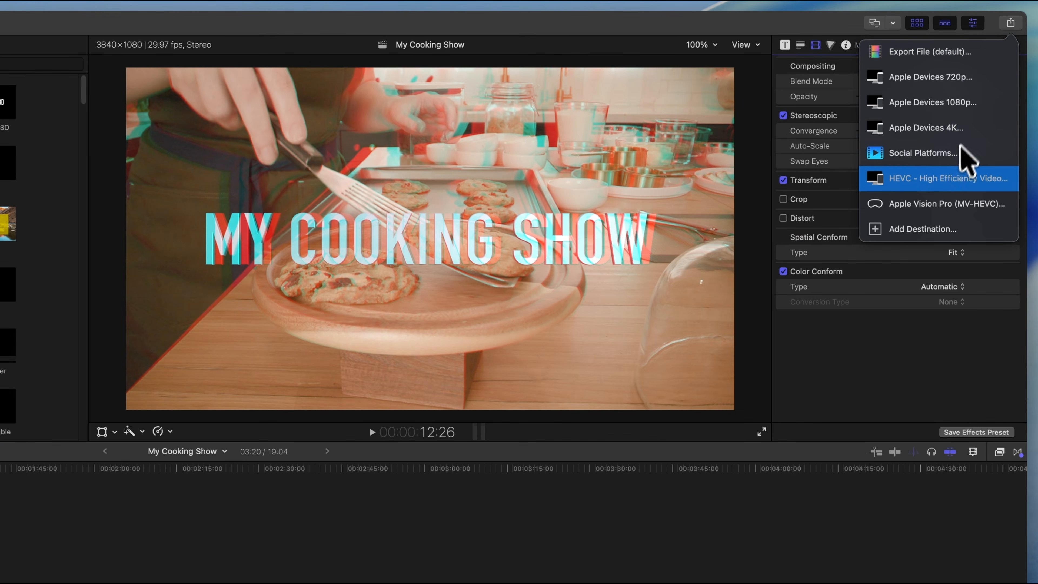
{"action": "left_click", "coordinate": [940, 184]}
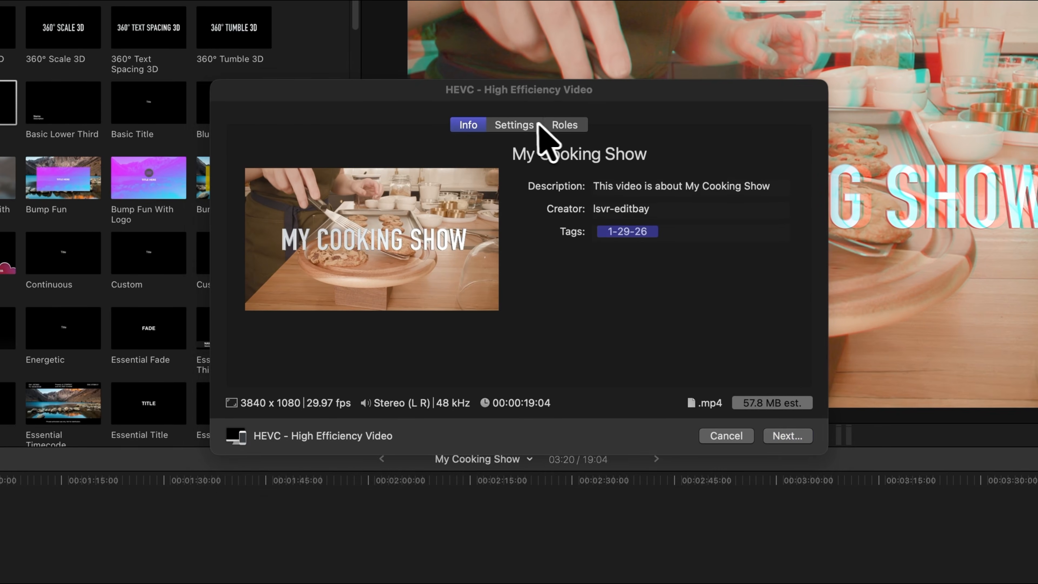
{"action": "left_click", "coordinate": [539, 123]}
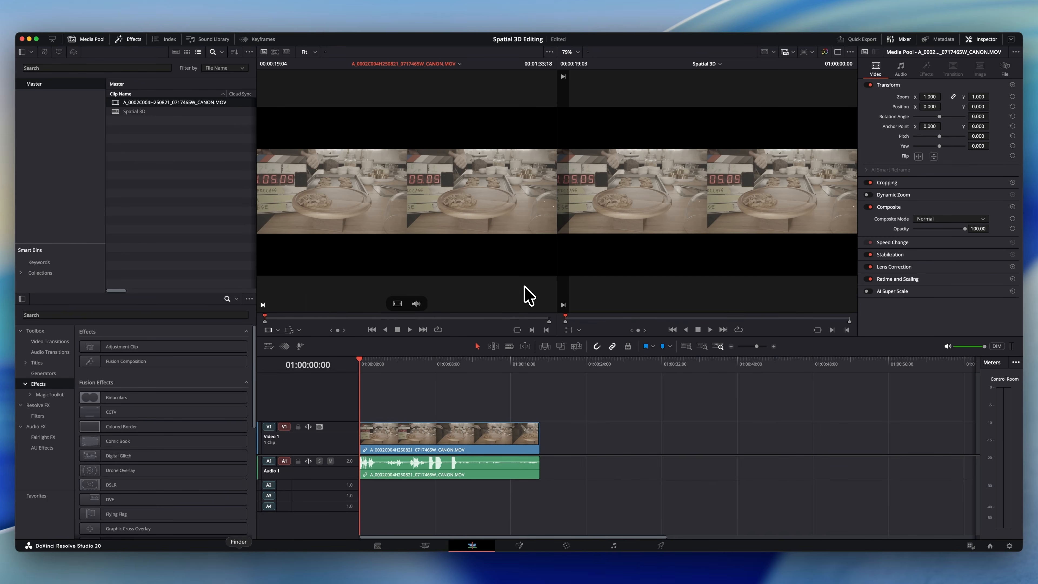
Enable applying stereoscopic convergence to windows and effects in the project's general options and save the settings.
{"action": "key", "text": "shift+9"}
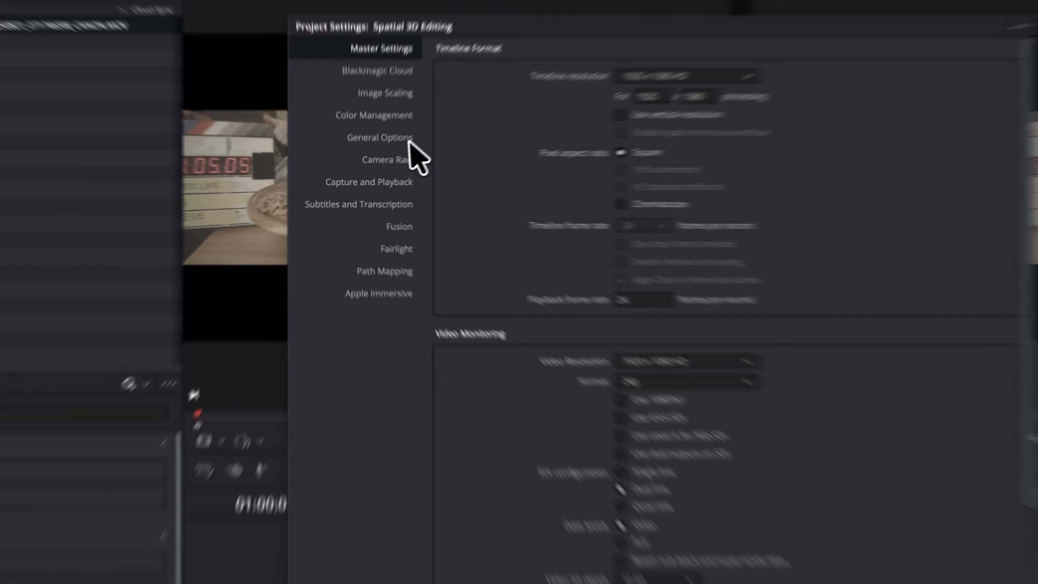
{"action": "left_click", "coordinate": [137, 189]}
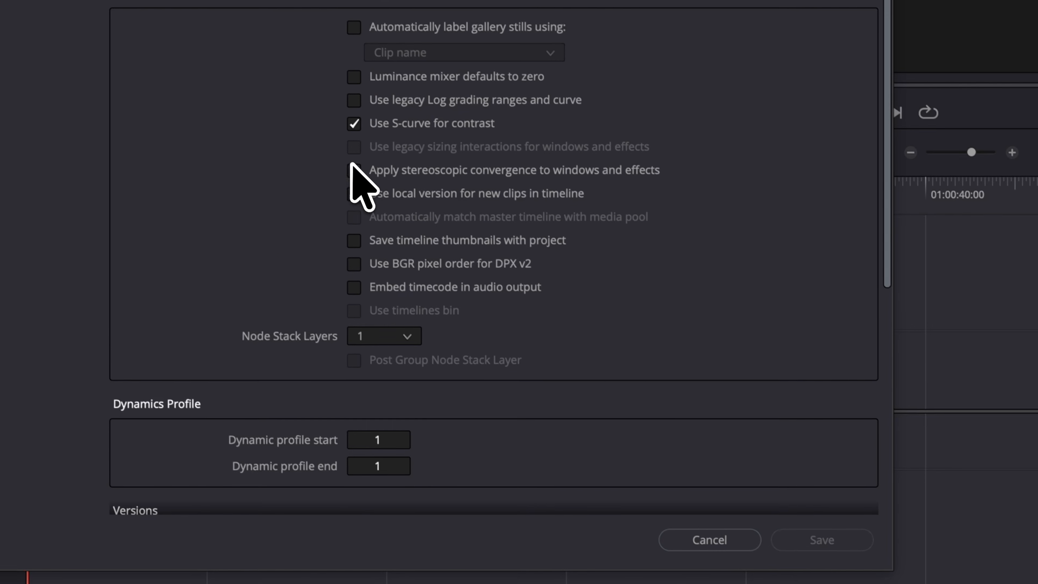
{"action": "left_click", "coordinate": [353, 170]}
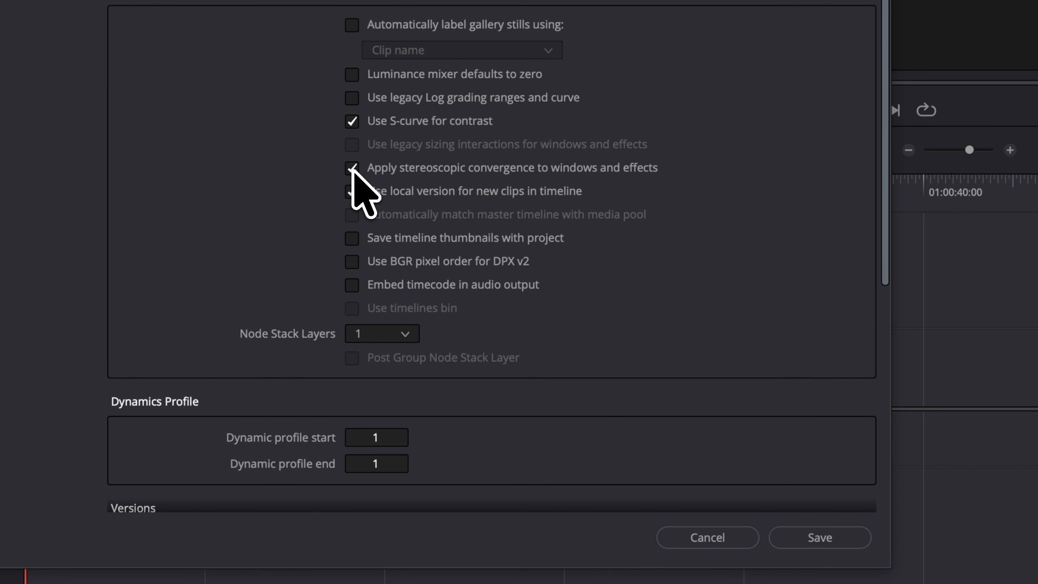
{"action": "left_click", "coordinate": [820, 538]}
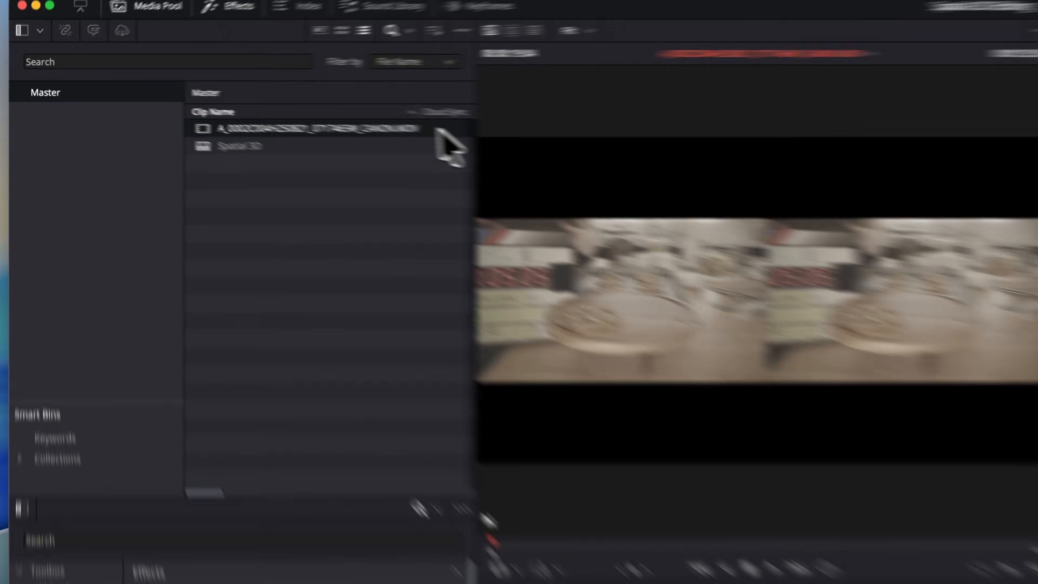
Set the Canon source clip's stereoscopic mode to Side by Side in its clip attributes.
{"action": "right_click", "coordinate": [245, 103]}
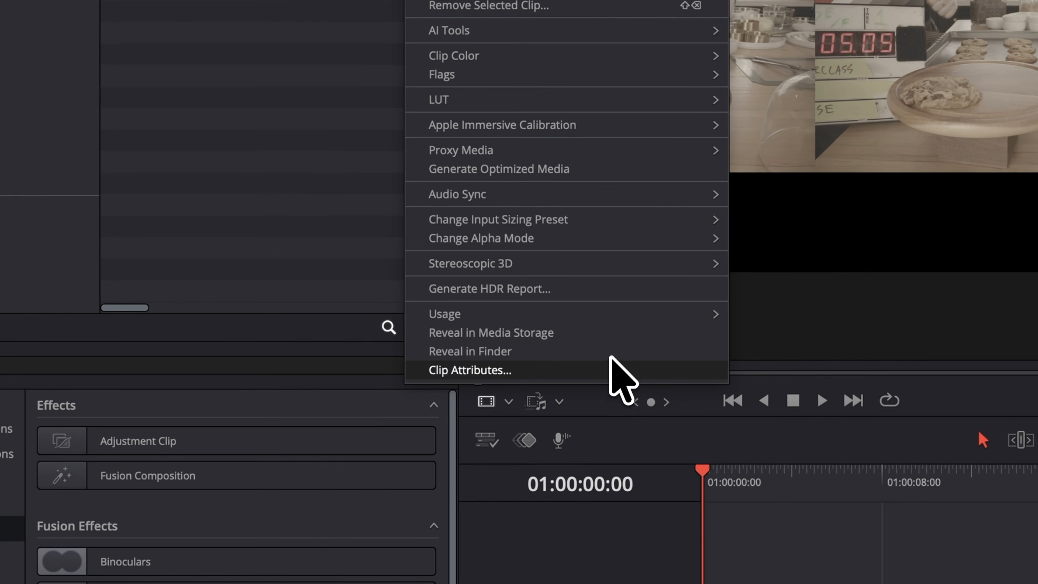
{"action": "left_click", "coordinate": [730, 583]}
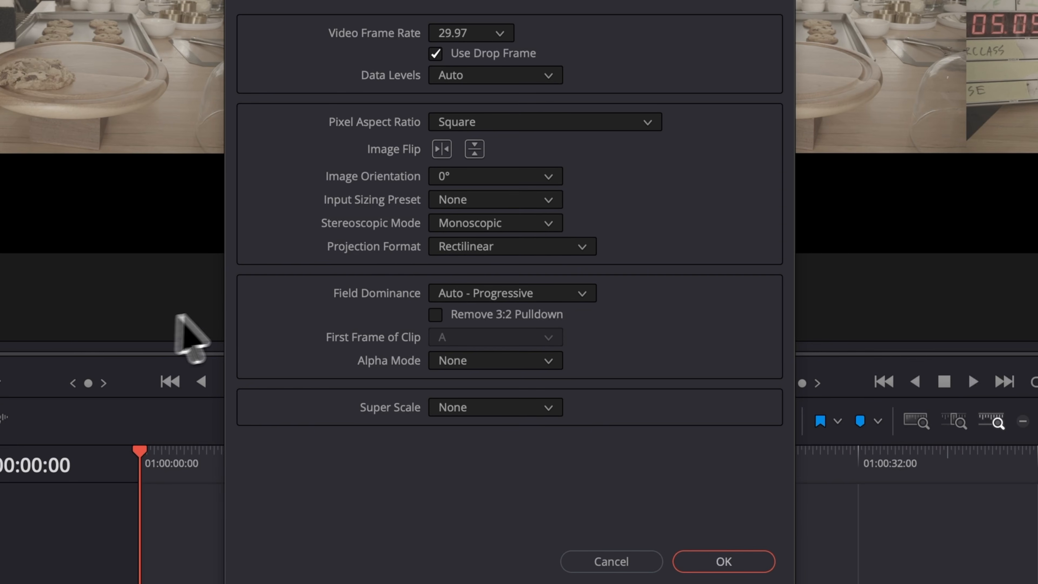
{"action": "left_click", "coordinate": [501, 224]}
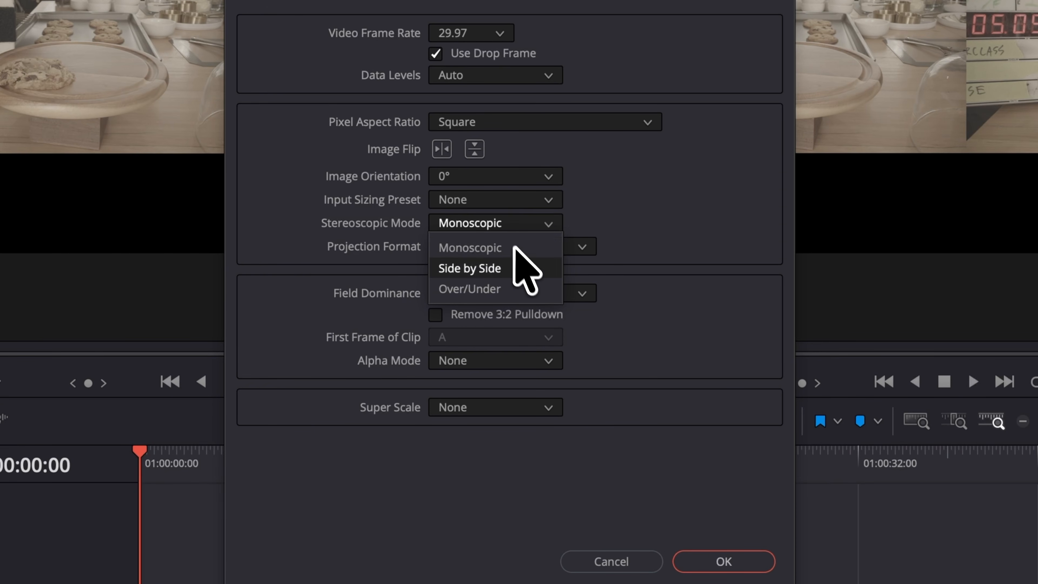
{"action": "left_click", "coordinate": [524, 267]}
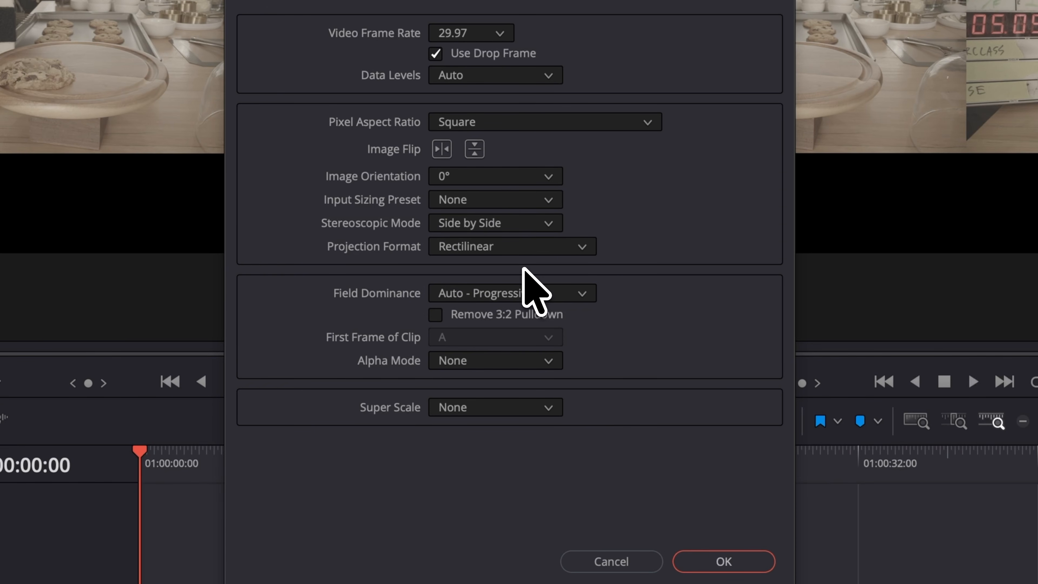
{"action": "left_click", "coordinate": [763, 560]}
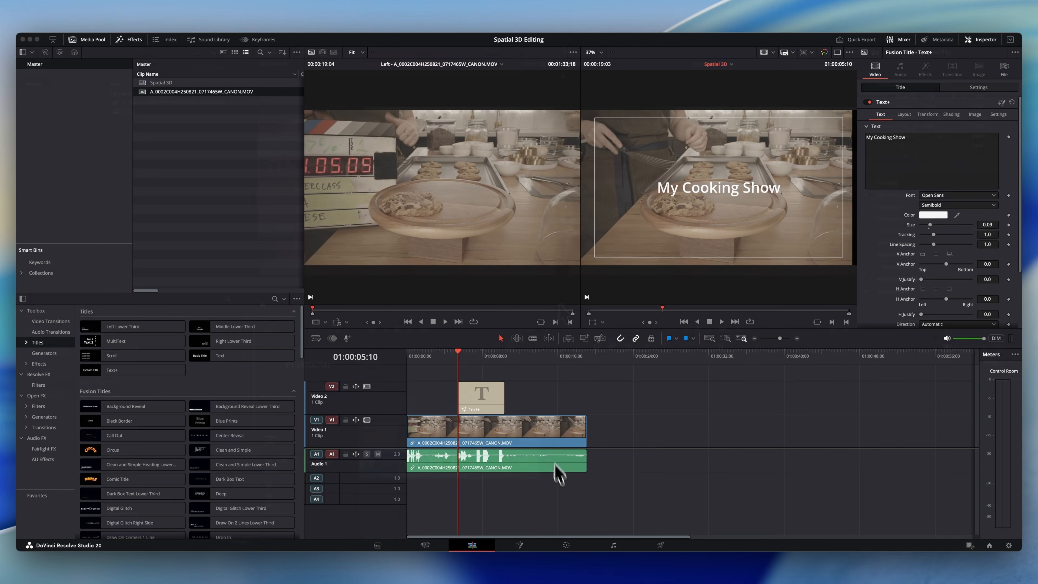
Show the title clip's stereo output as Anaglyph (B/W) on the Color page and set its convergence to 6.740.
{"action": "left_click", "coordinate": [567, 546]}
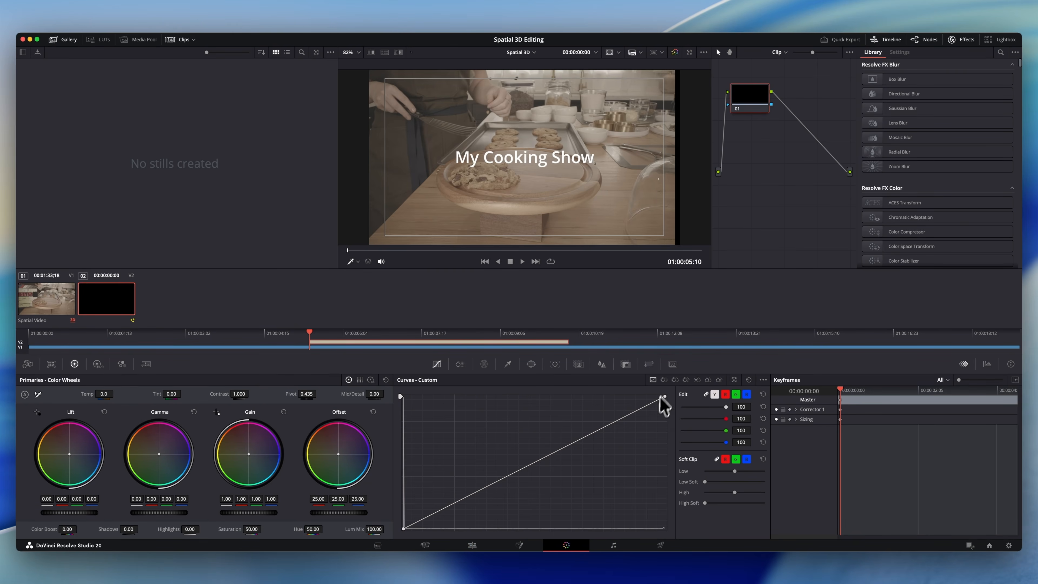
{"action": "left_click", "coordinate": [672, 364]}
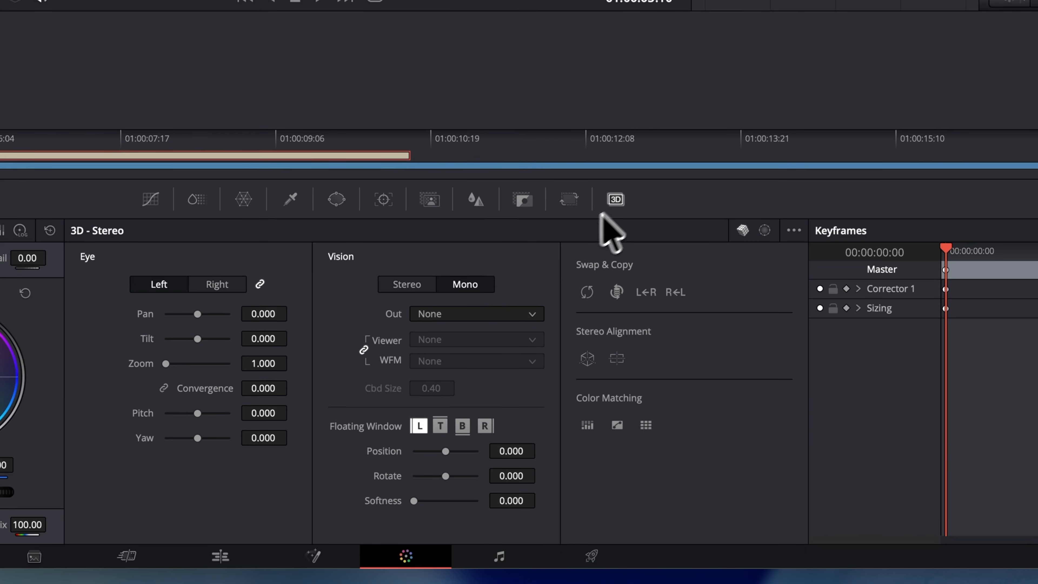
{"action": "left_click", "coordinate": [429, 285]}
{"action": "left_click", "coordinate": [452, 313]}
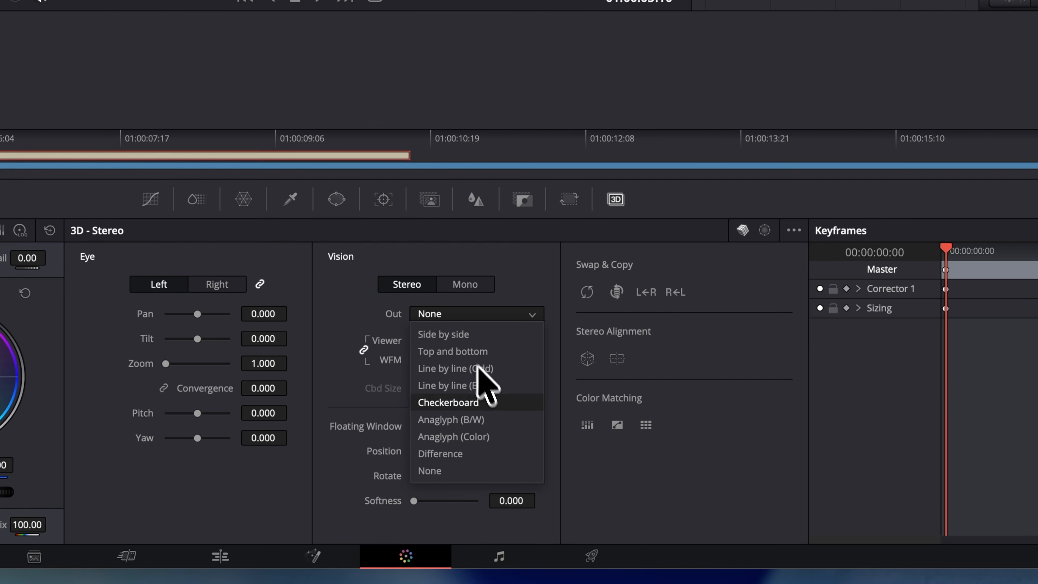
{"action": "left_click", "coordinate": [500, 419]}
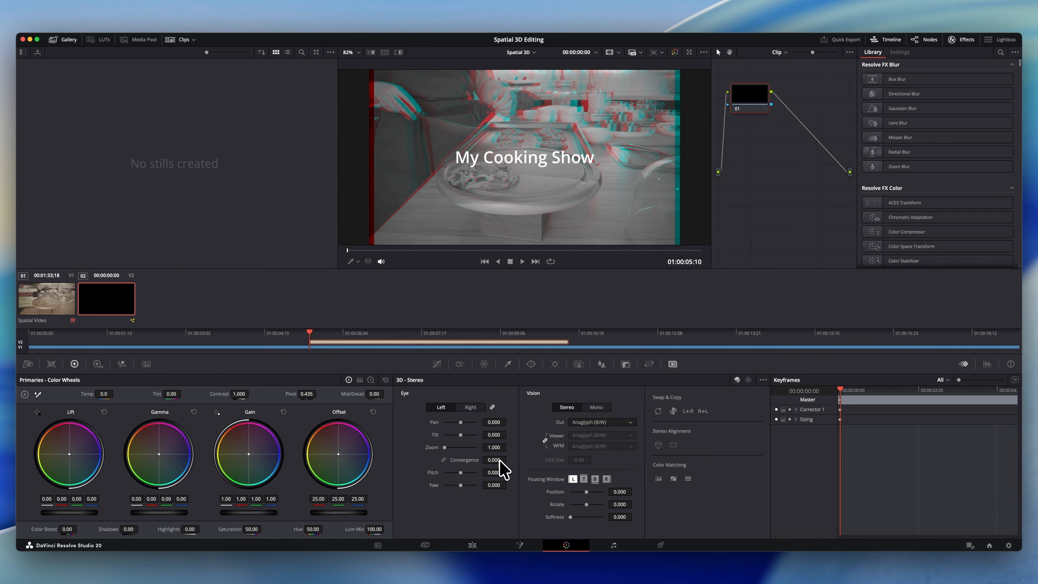
{"action": "left_click_drag", "start_coordinate": [500, 460], "coordinate": [528, 460]}
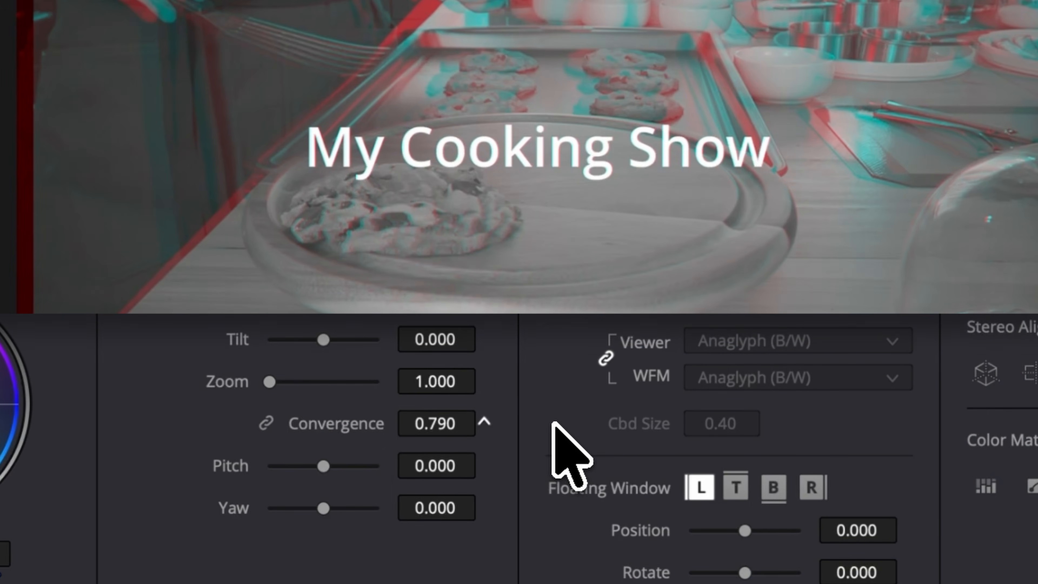
{"action": "left_click_drag", "start_coordinate": [552, 424], "coordinate": [1037, 400]}
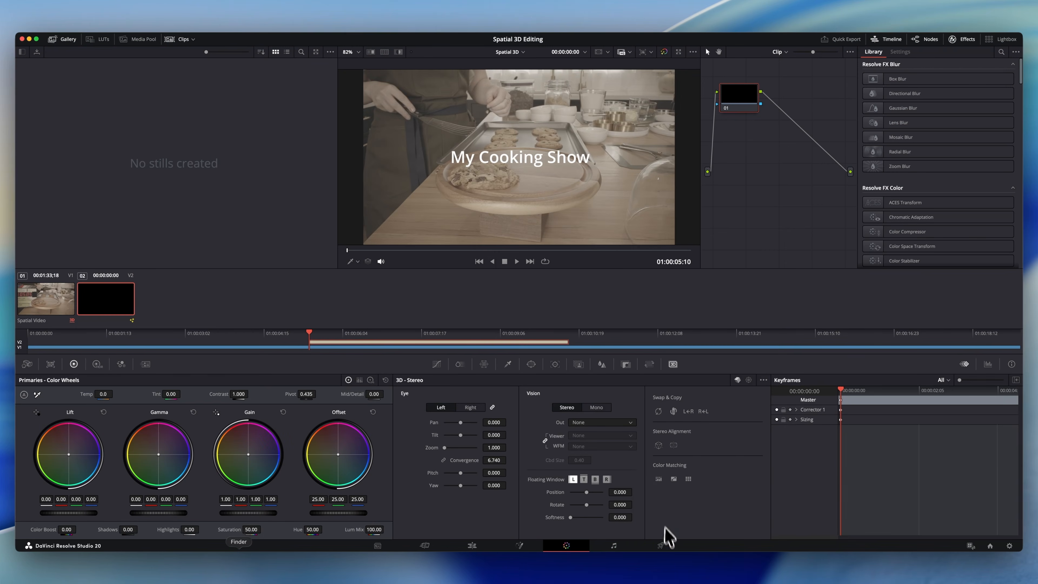
Configure the render as QuickTime with the H.265 codec and both eyes exported as MV-HEVC.
{"action": "left_click", "coordinate": [661, 545]}
{"action": "left_click", "coordinate": [129, 191]}
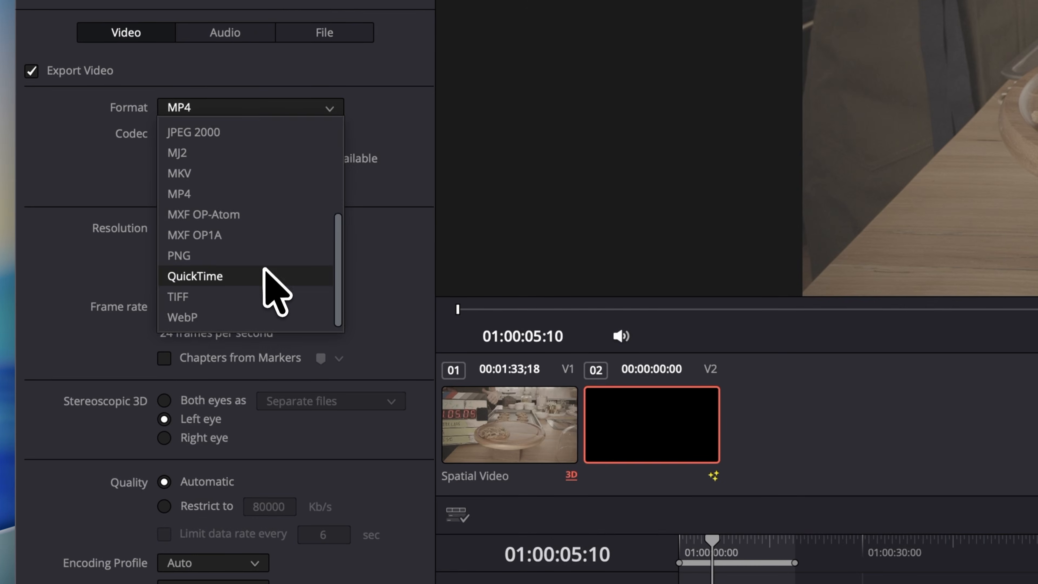
{"action": "left_click", "coordinate": [118, 261]}
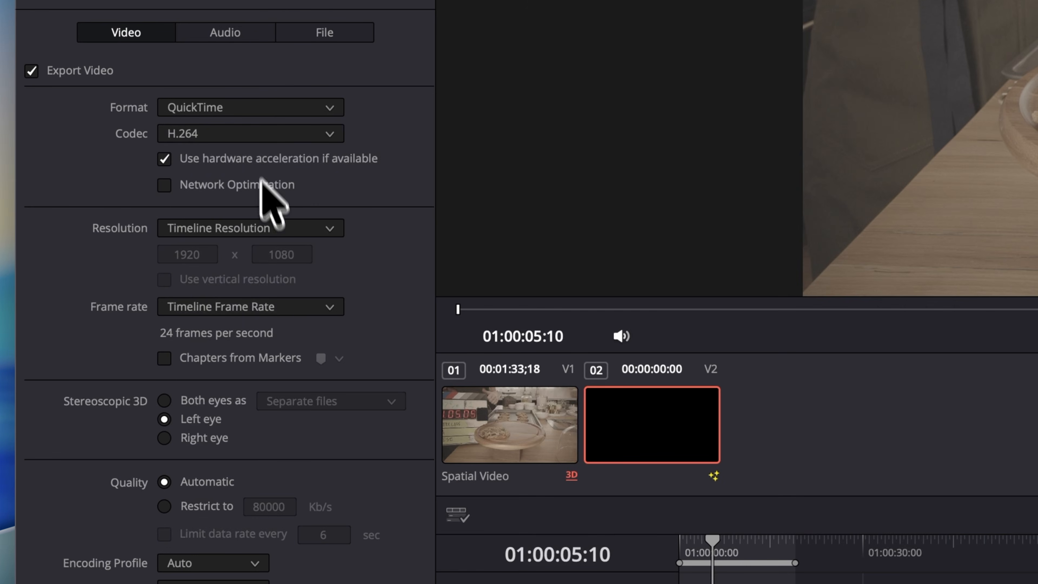
{"action": "left_click", "coordinate": [250, 135]}
{"action": "left_click", "coordinate": [216, 323]}
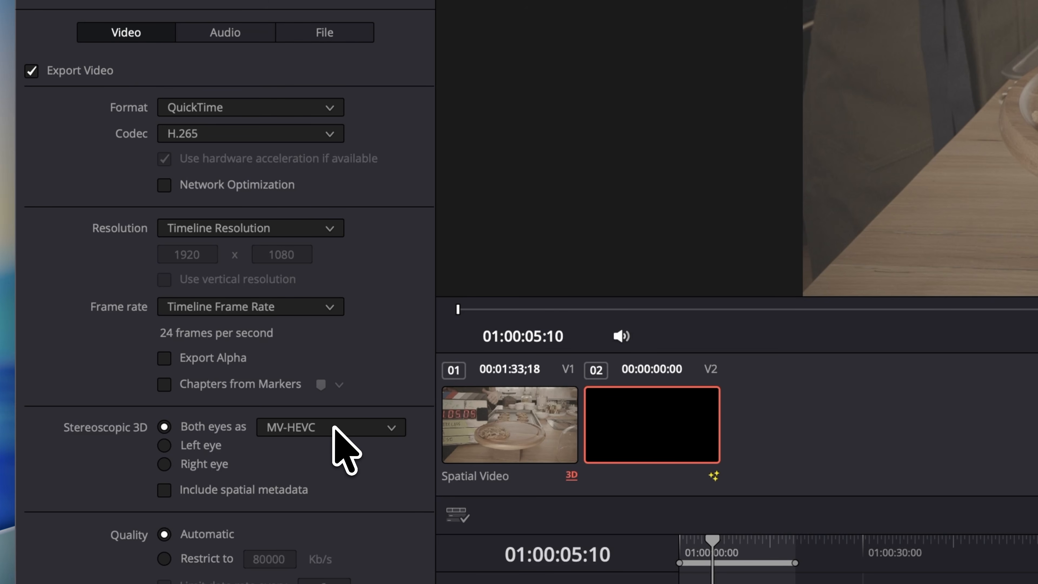
{"action": "left_click", "coordinate": [334, 428]}
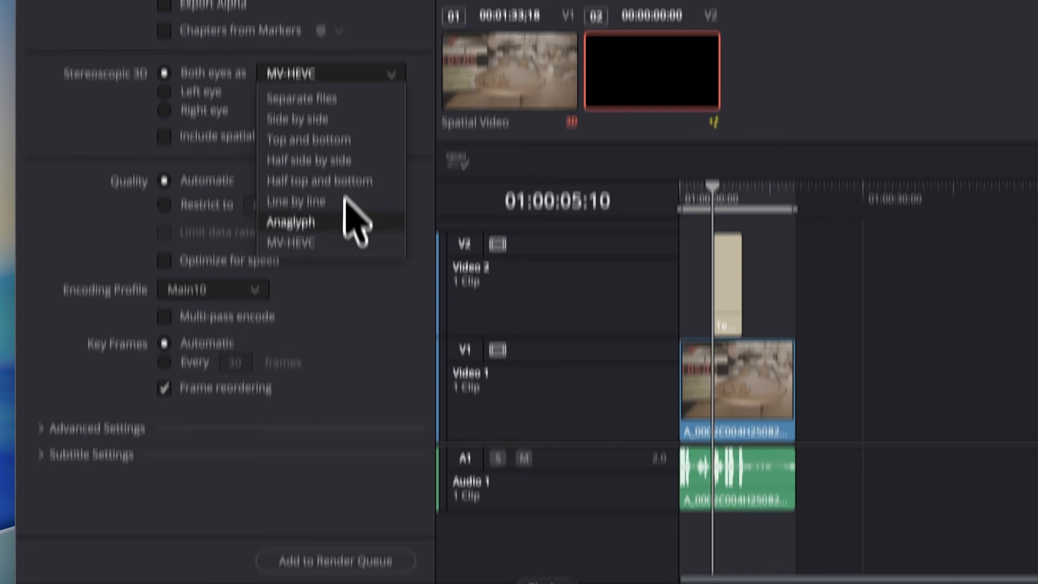
{"action": "left_click", "coordinate": [346, 245]}
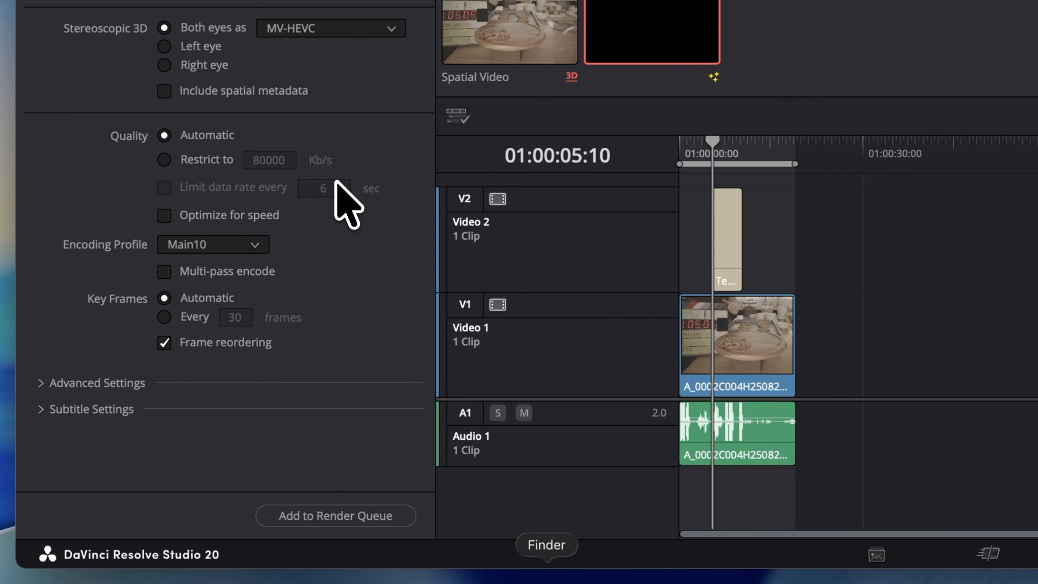
Include spatial metadata in the render with an 11.8 mm baseline, a 56.2 degree horizontal FOV and a 1.12% disparity adjustment.
{"action": "left_click", "coordinate": [278, 90]}
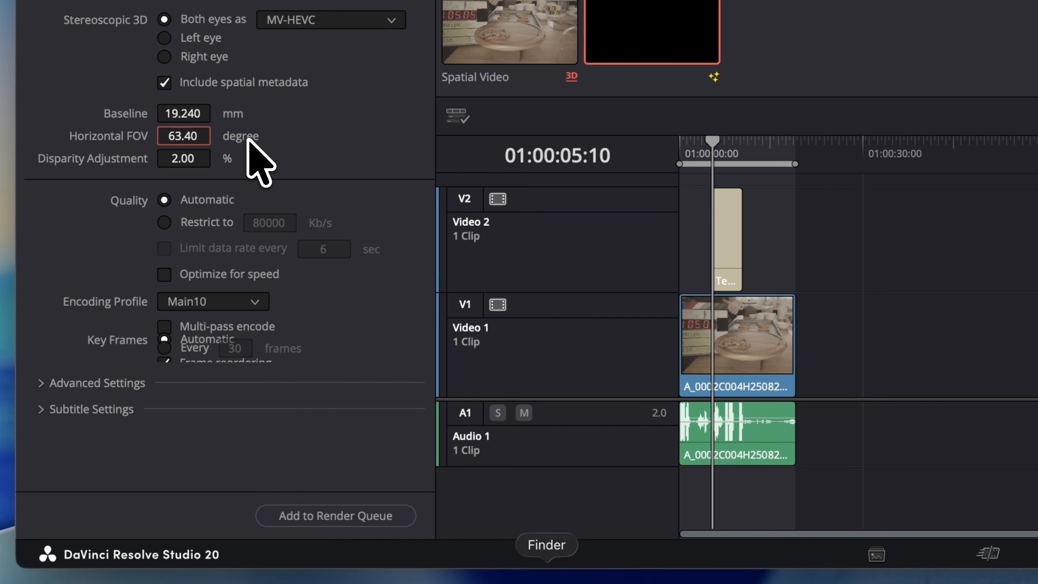
{"action": "type", "text": "56.2"}
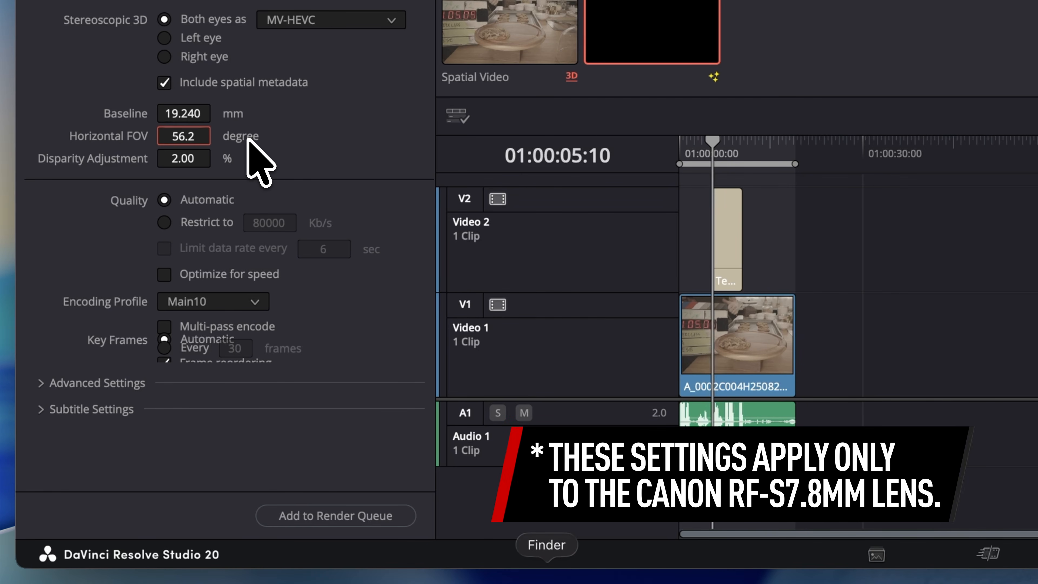
{"action": "key", "text": "Return"}
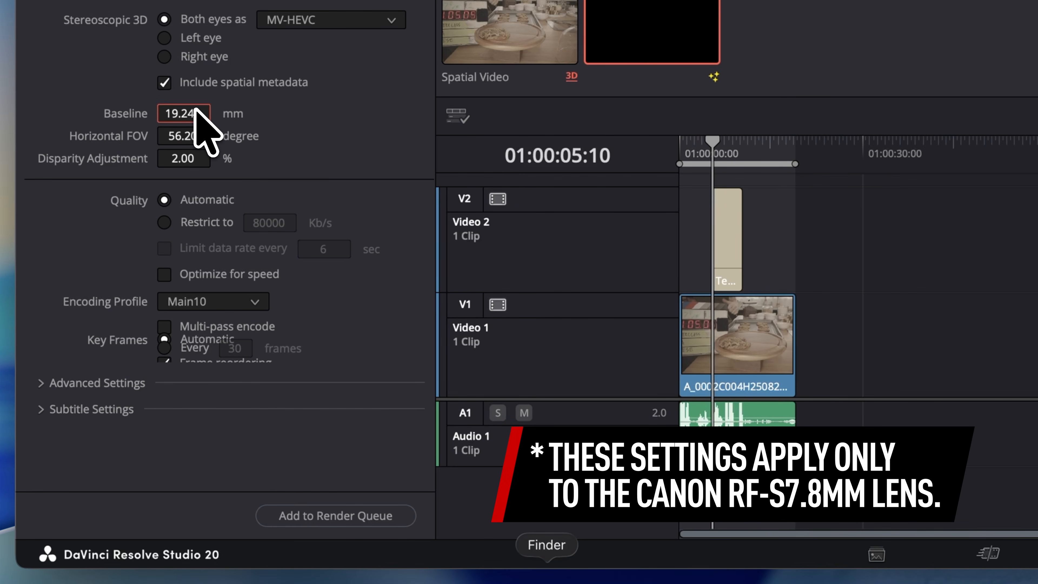
{"action": "key", "text": "Return"}
{"action": "left_click", "coordinate": [189, 165]}
{"action": "type", "text": "1.1"}
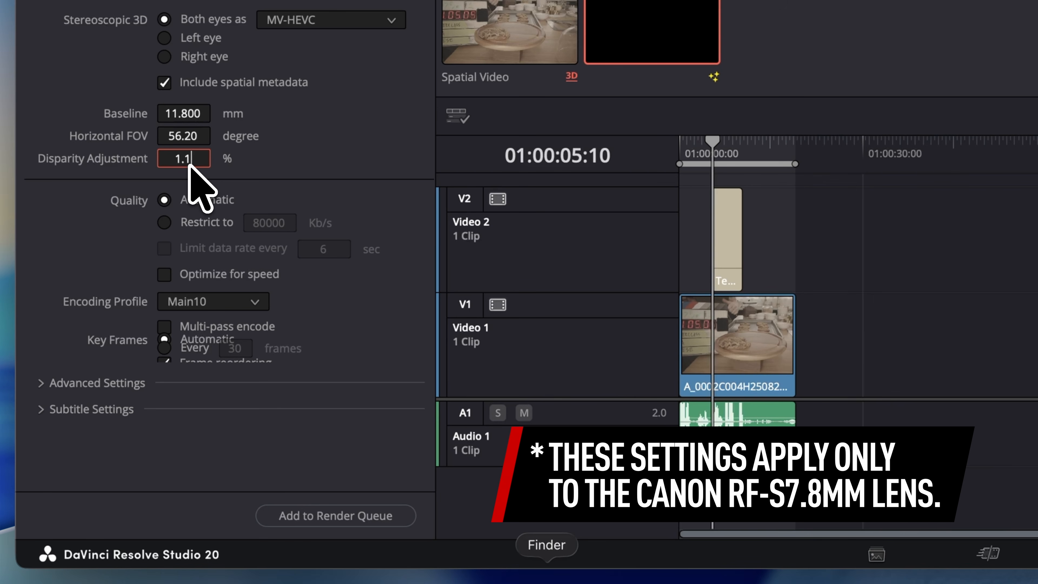
{"action": "type", "text": "2"}
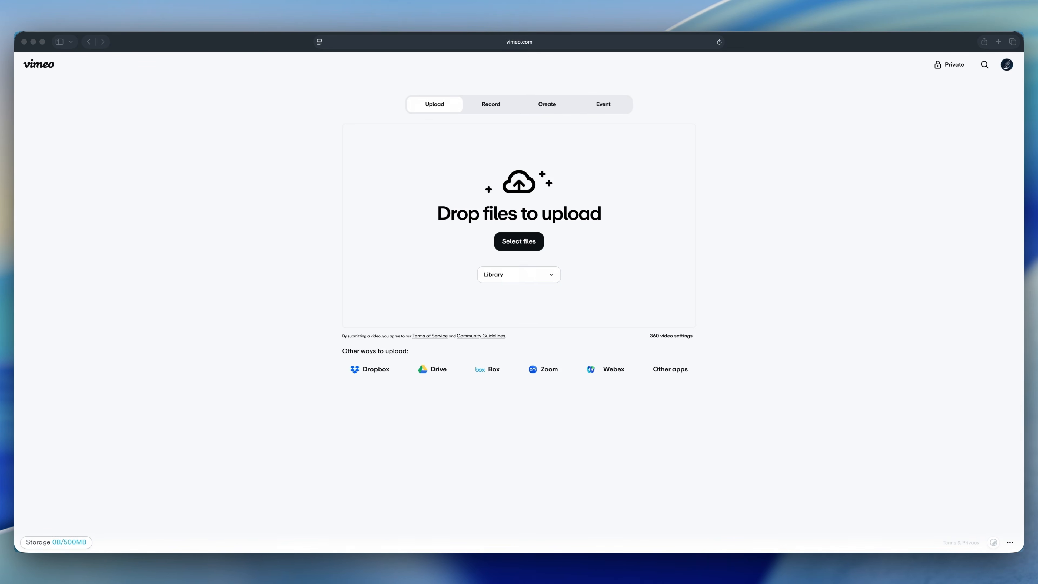
Switch to Vimeo's upload page and add the video file for upload.
{"action": "left_click_drag", "start_coordinate": [4, 323], "coordinate": [485, 261]}
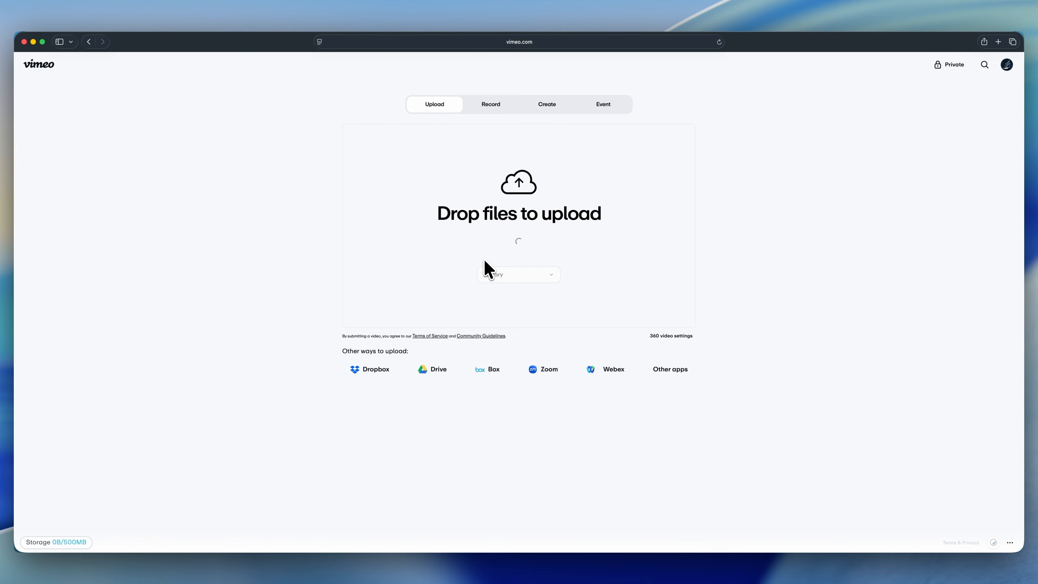